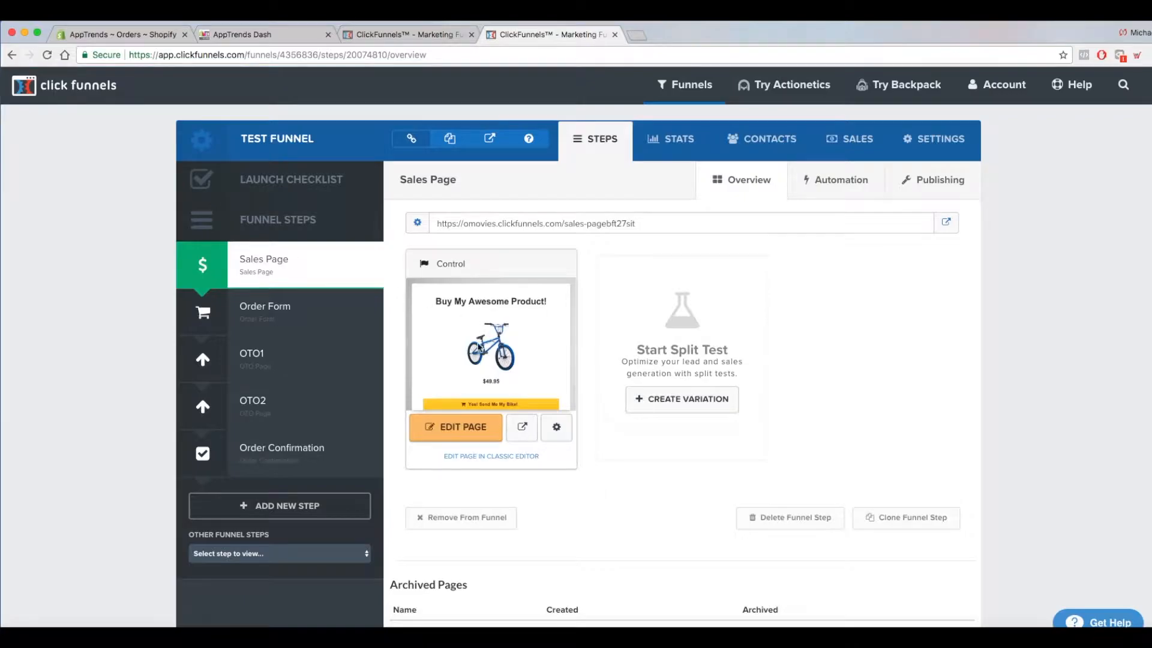
Step: Examine Test Funnel's OTO1 and OTO2 steps, including a preview of the OTO2 page, and Test Funnel 2's sales page
click(296, 363)
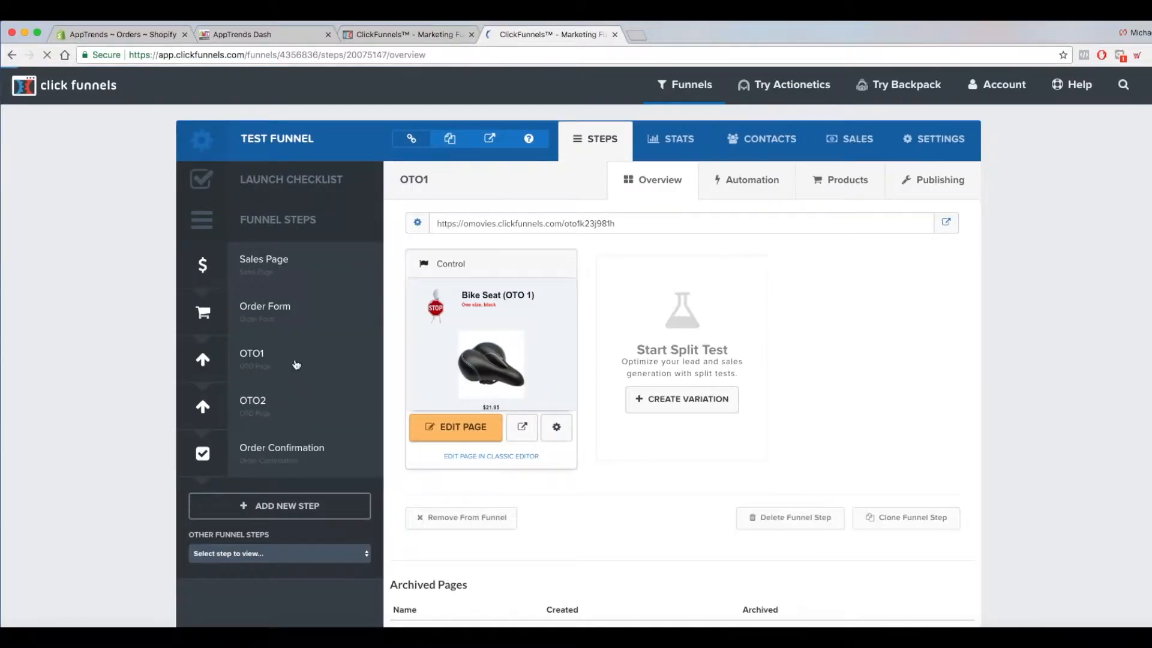
click(276, 412)
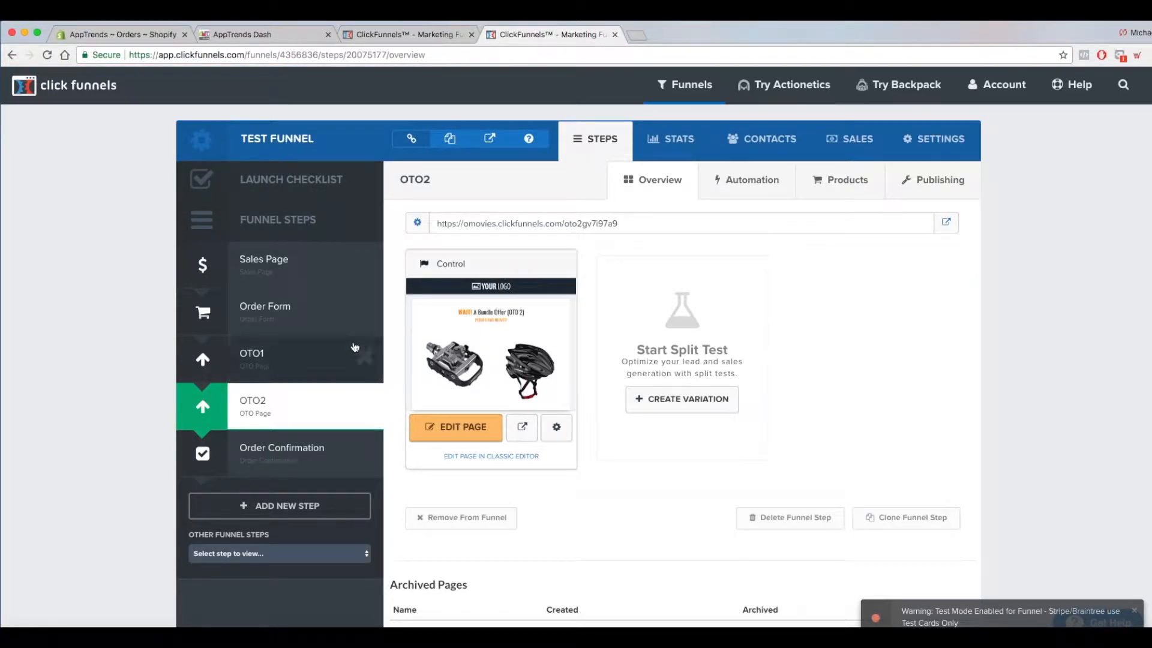
click(522, 427)
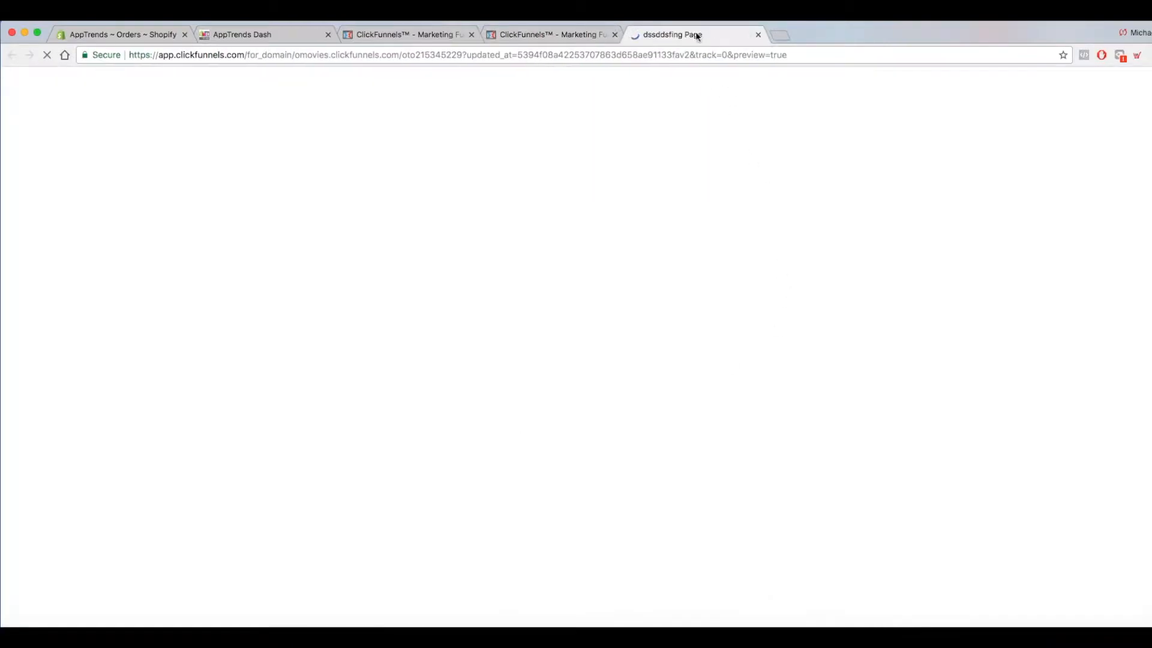
scroll(875, 287, down, 3)
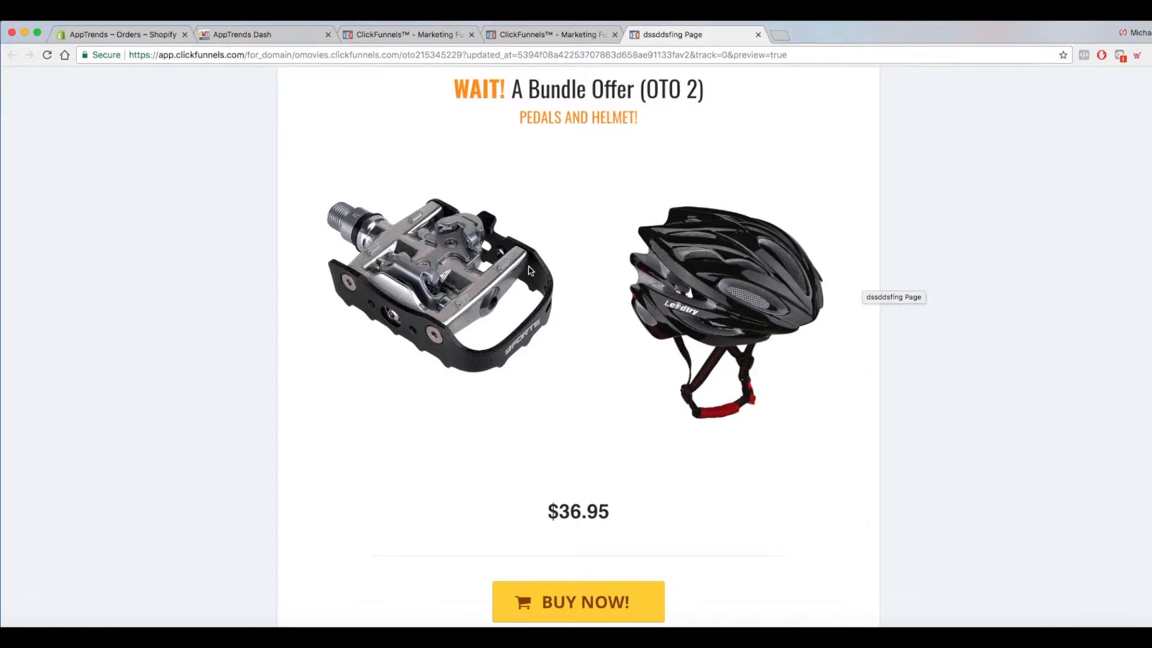
scroll(663, 276, down, 1)
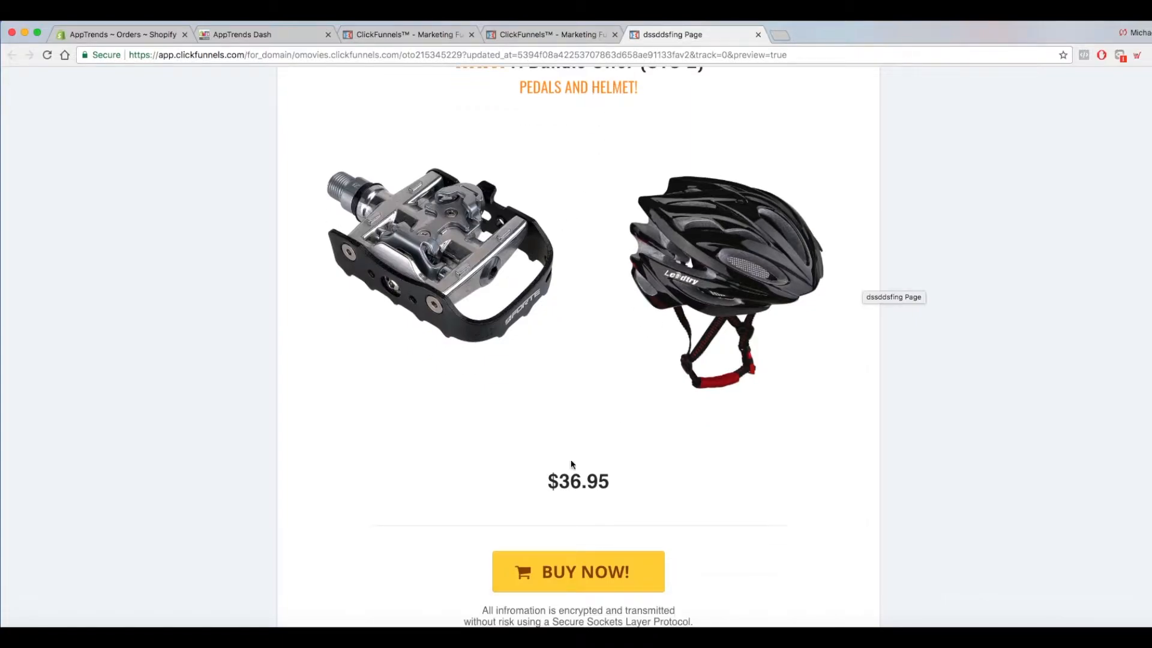
drag(537, 481, 632, 483)
scroll(618, 266, up, 2)
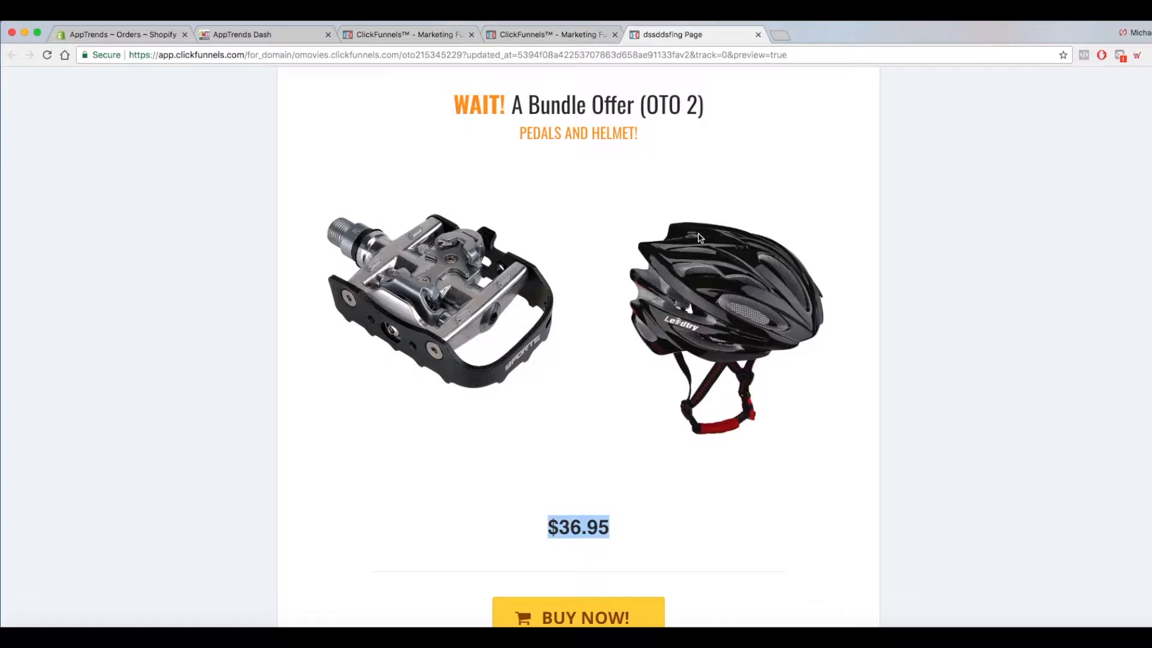
click(758, 34)
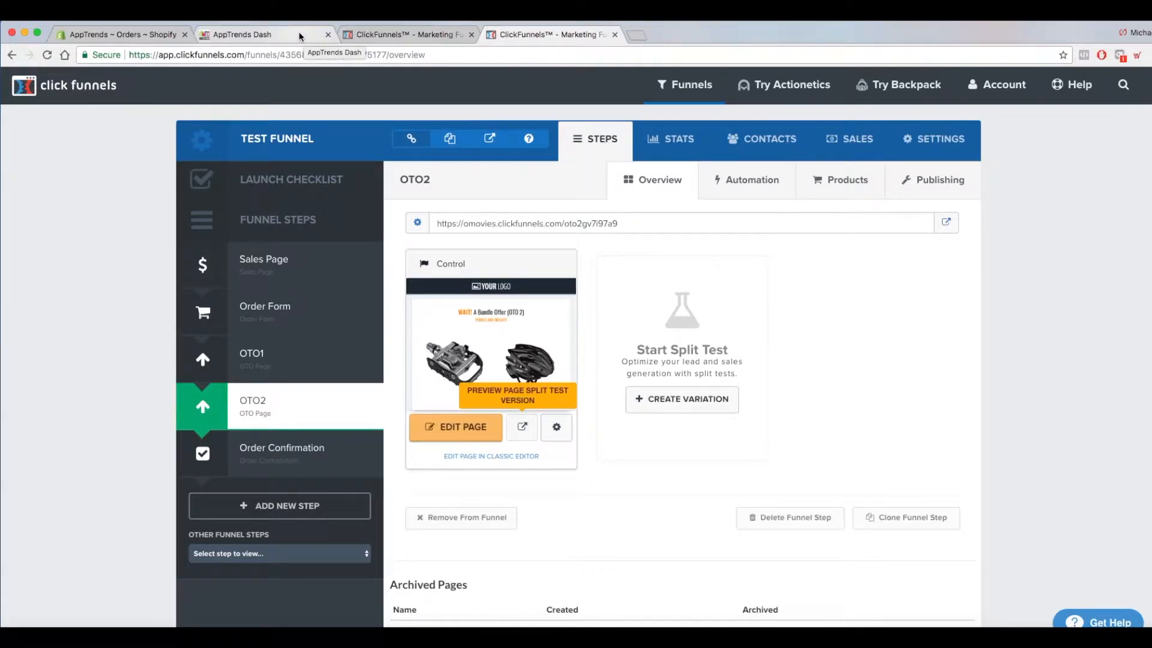
click(443, 33)
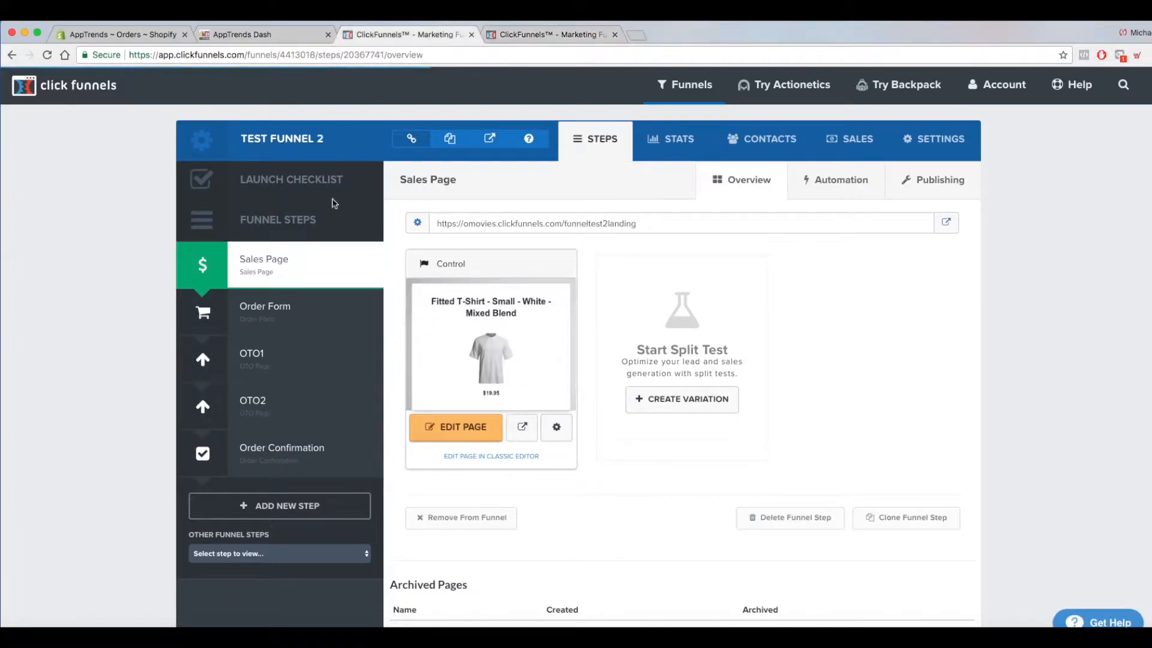
Step: Switch to AppTrends Dash and look through the Webhook Setup, Product Matching, Bundles and Order Errors tutorials
click(296, 36)
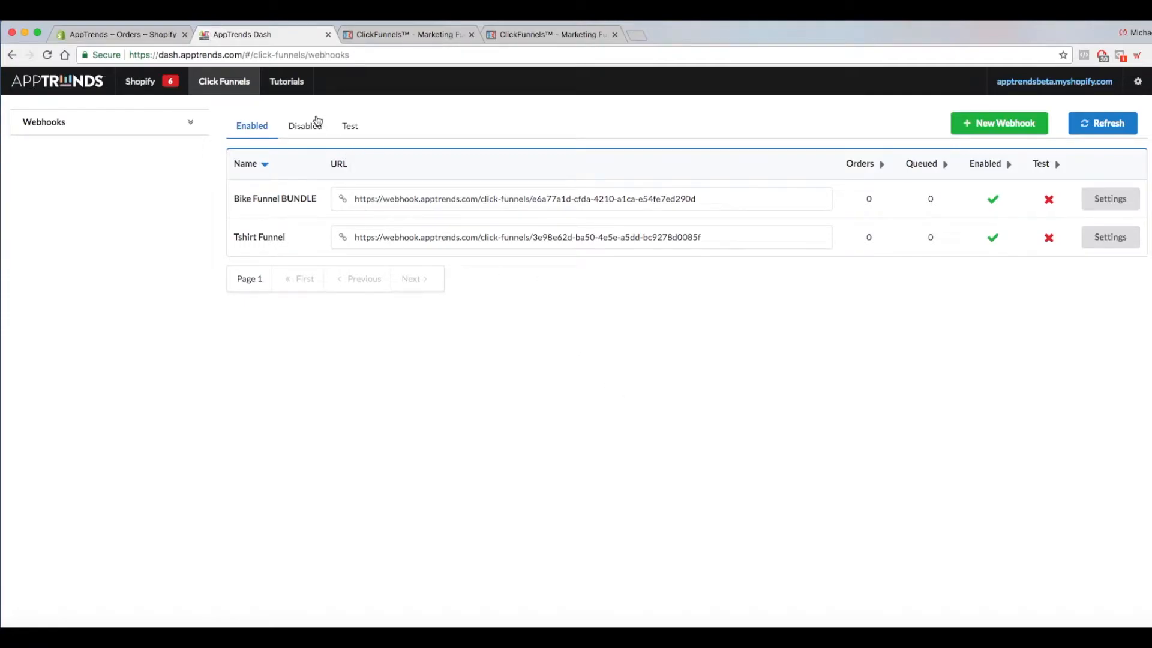
click(293, 83)
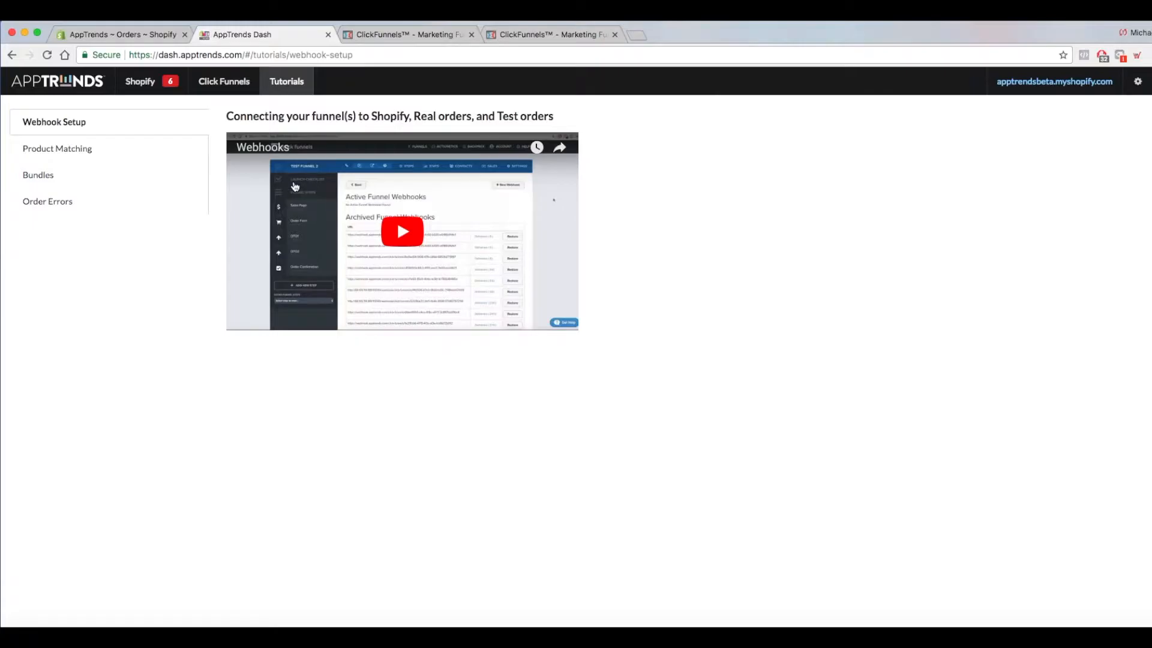
click(70, 151)
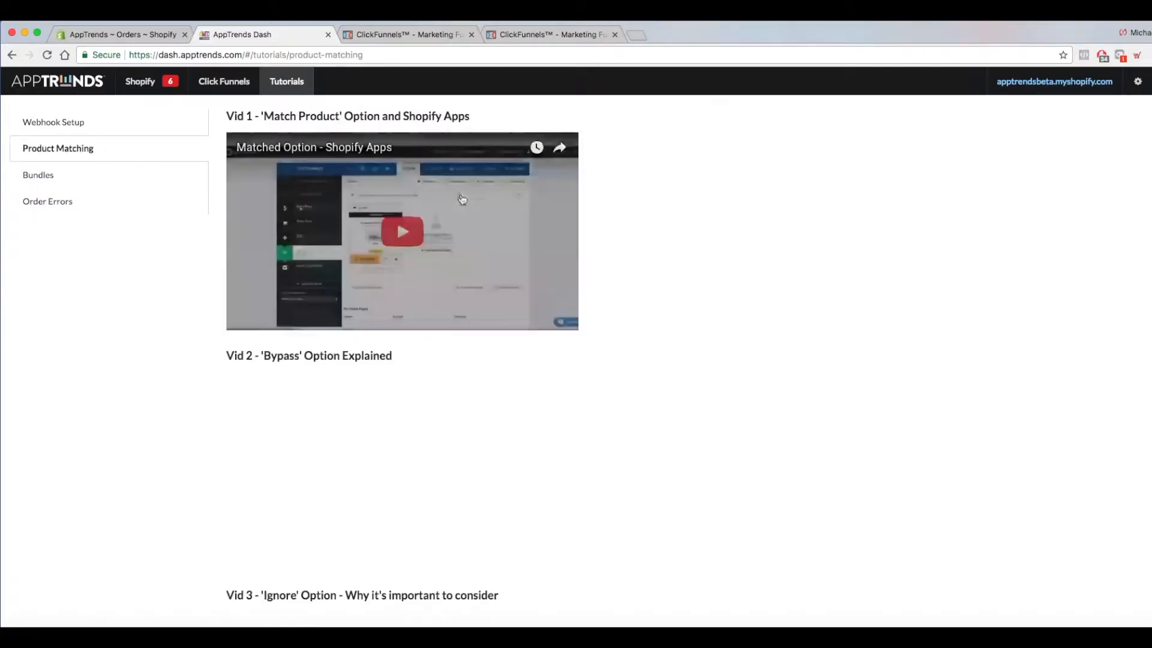
scroll(251, 170, down, 3)
scroll(252, 170, up, 5)
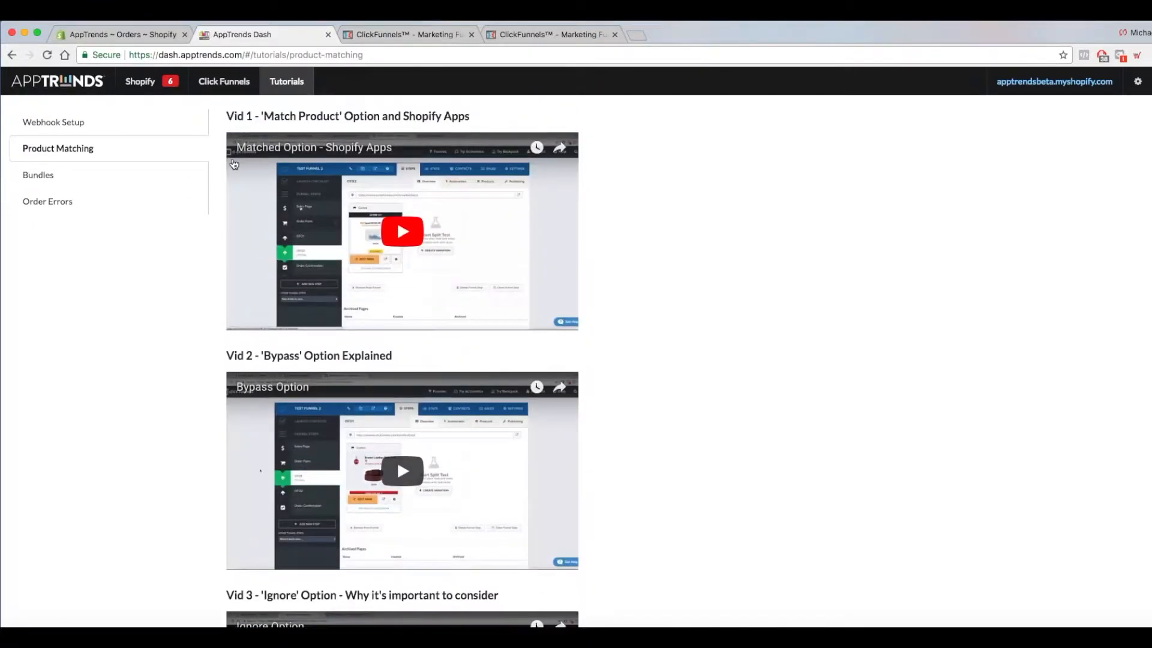
click(60, 175)
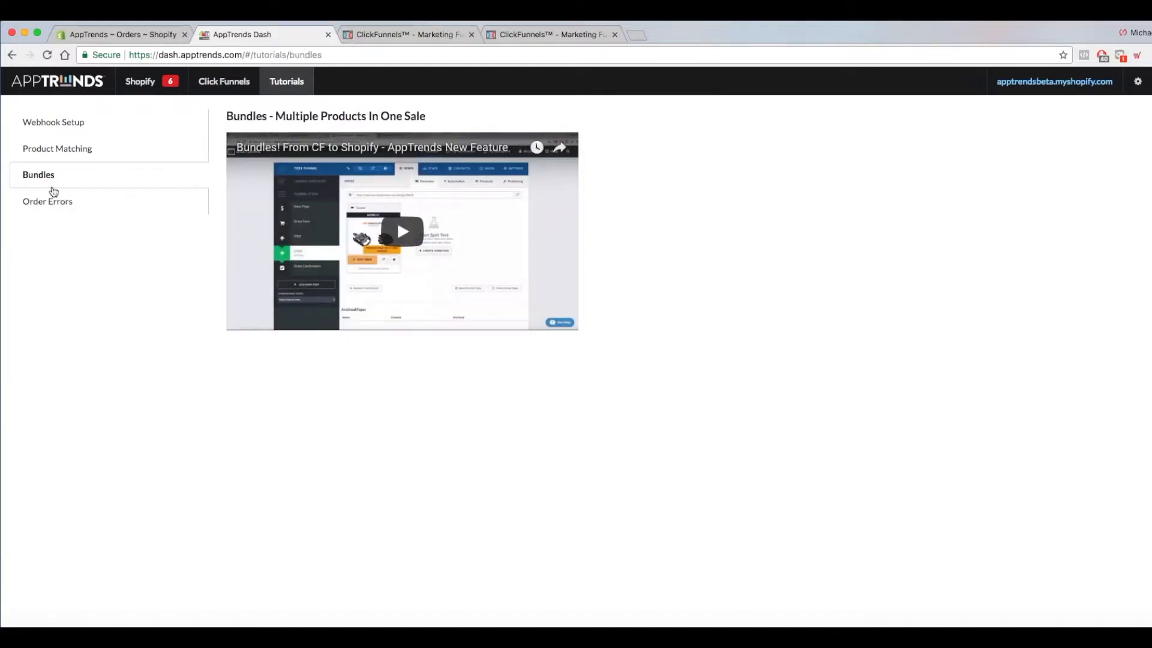
click(60, 202)
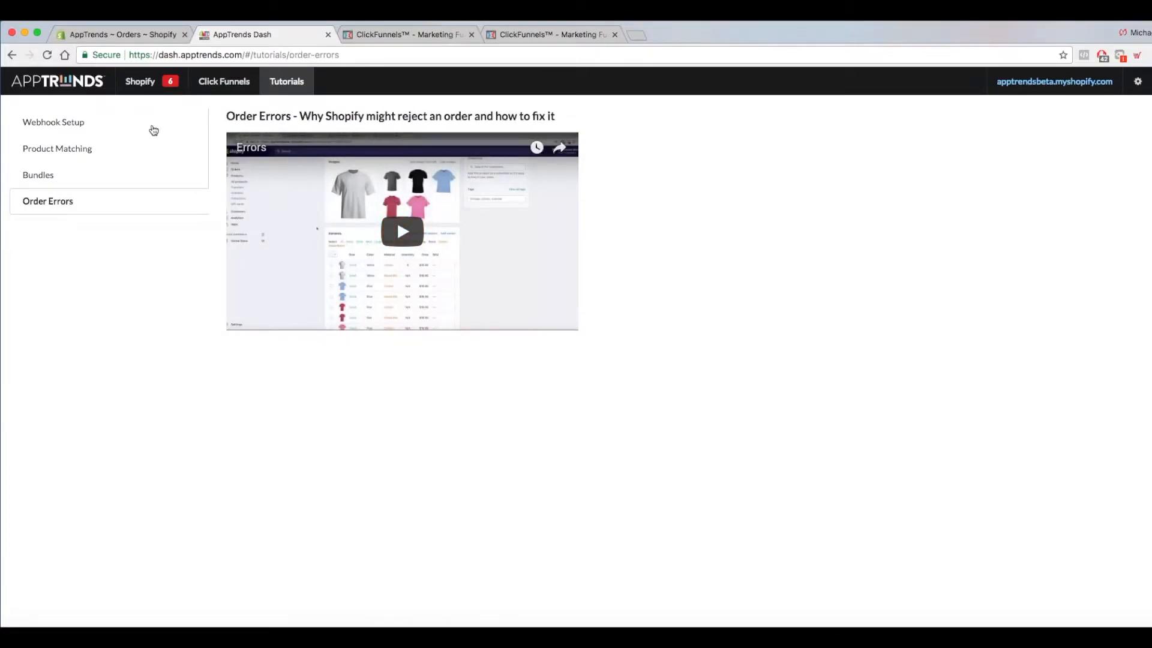
Step: Review the enabled and test ClickFunnels webhooks in AppTrends alongside the two corresponding funnels in ClickFunnels
click(217, 87)
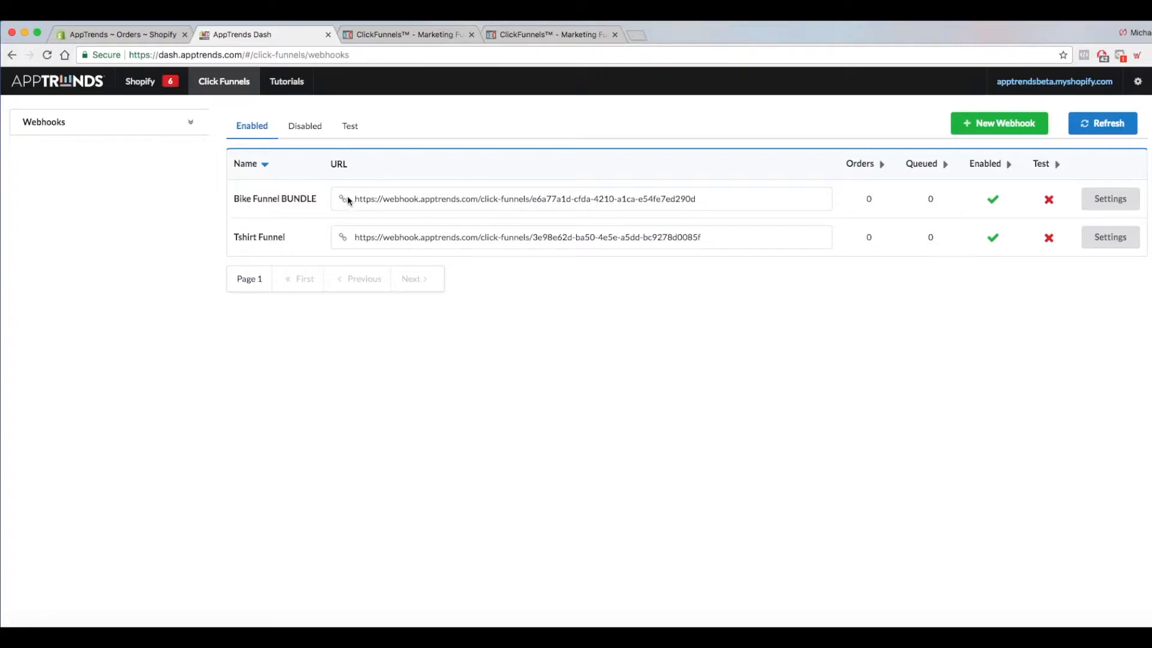
click(350, 126)
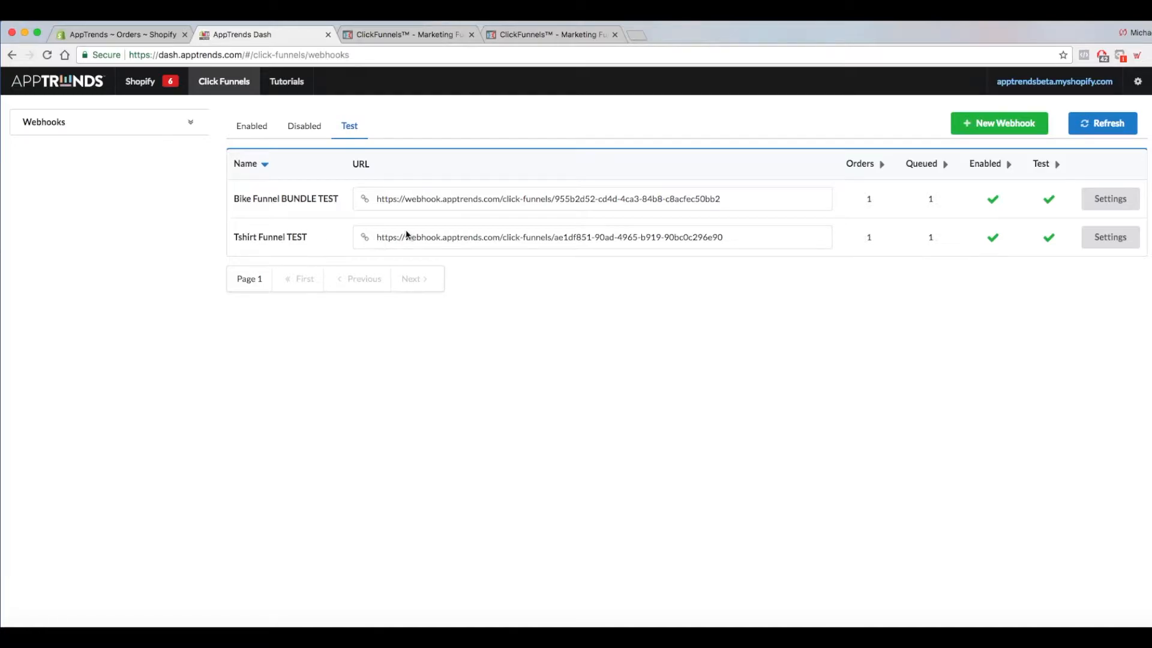
click(427, 39)
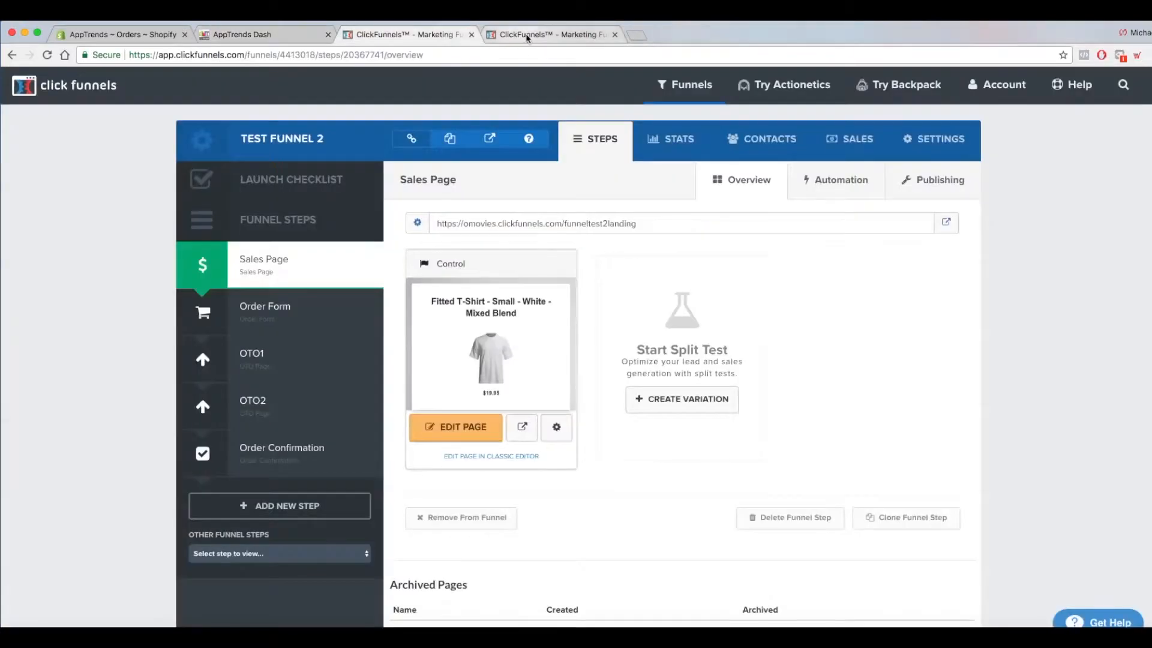
click(526, 34)
click(443, 34)
click(278, 33)
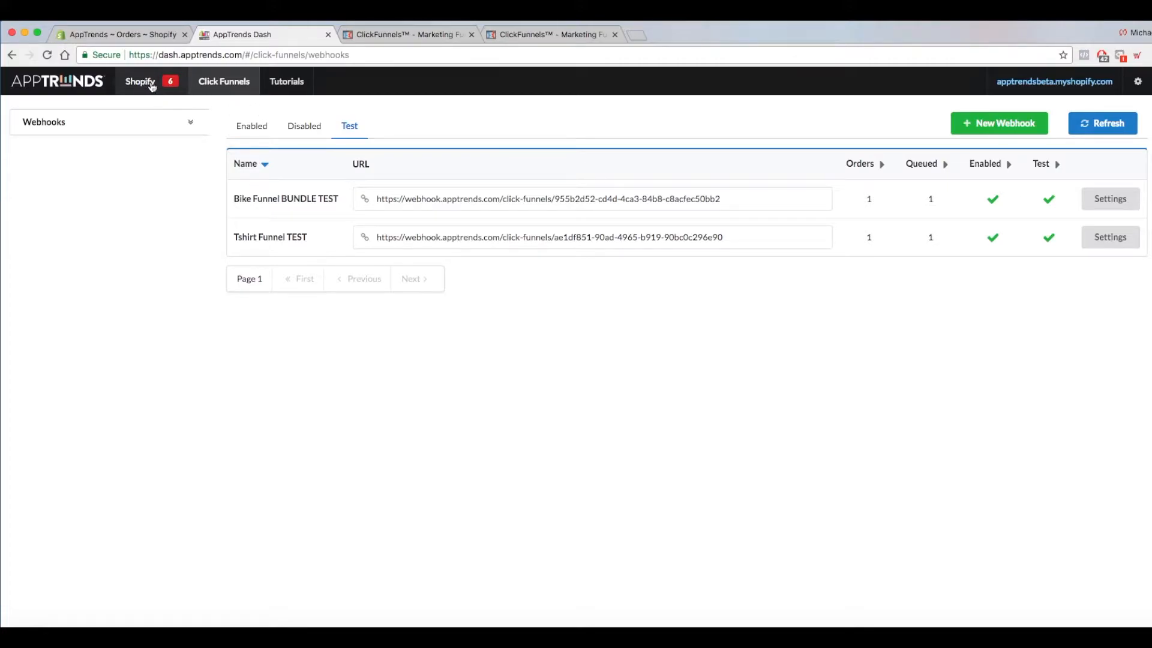
Step: Review the unmatched Shopify products, the Product Matching tutorials, the enabled webhooks and the live orders list
click(149, 83)
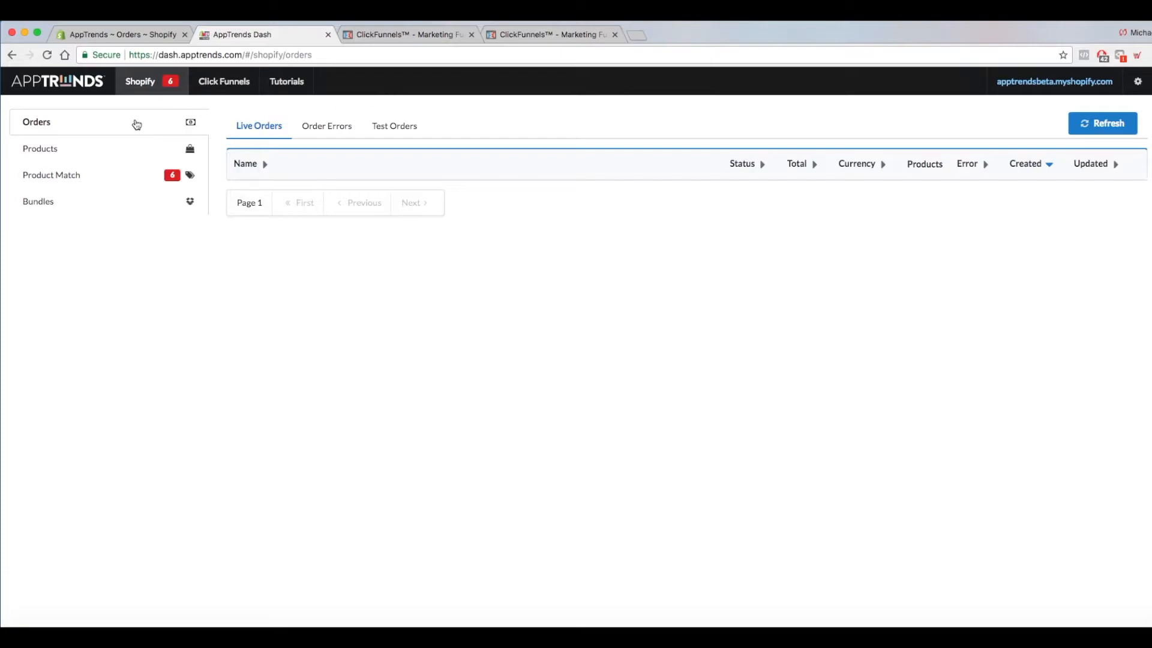
click(84, 181)
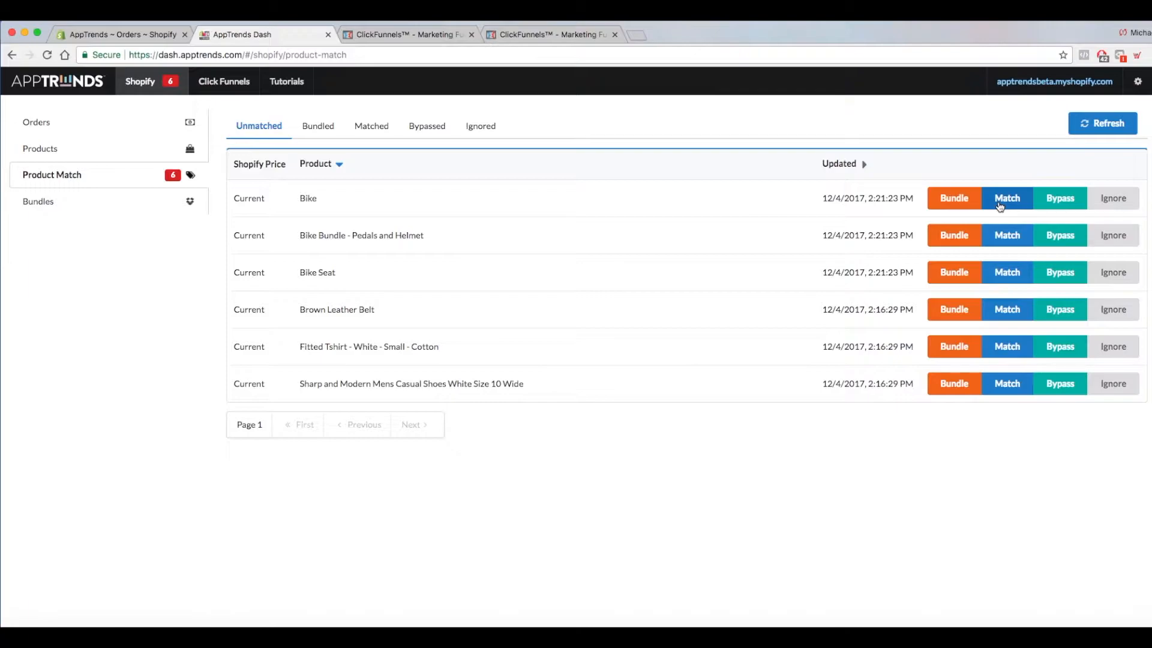
click(281, 82)
click(78, 151)
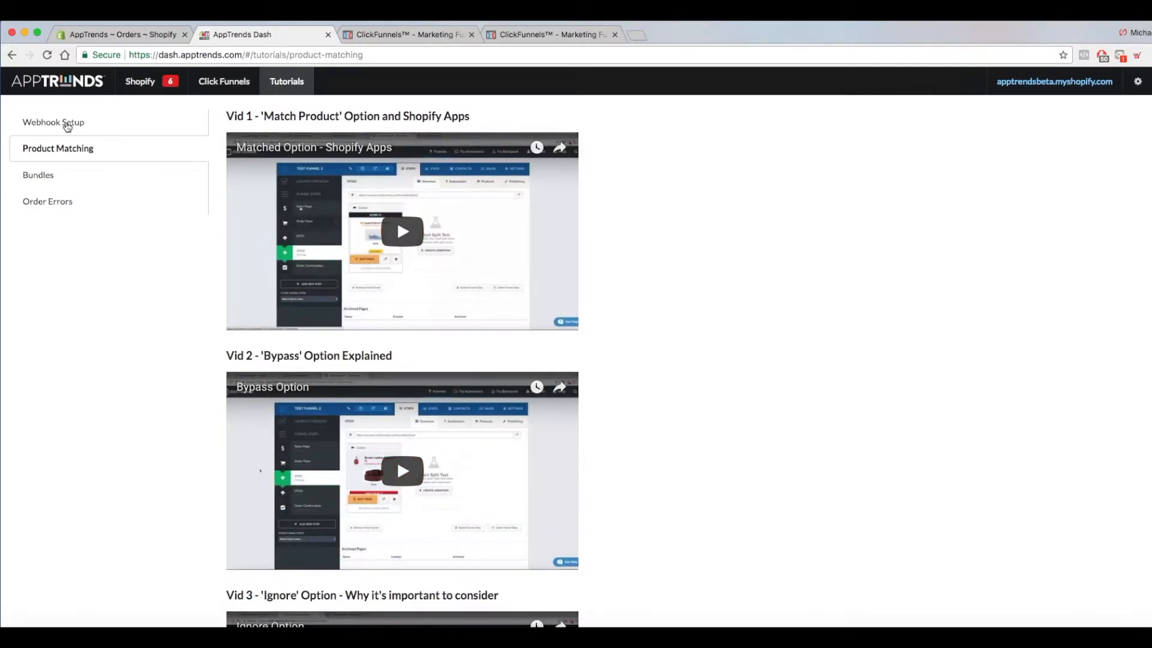
click(246, 74)
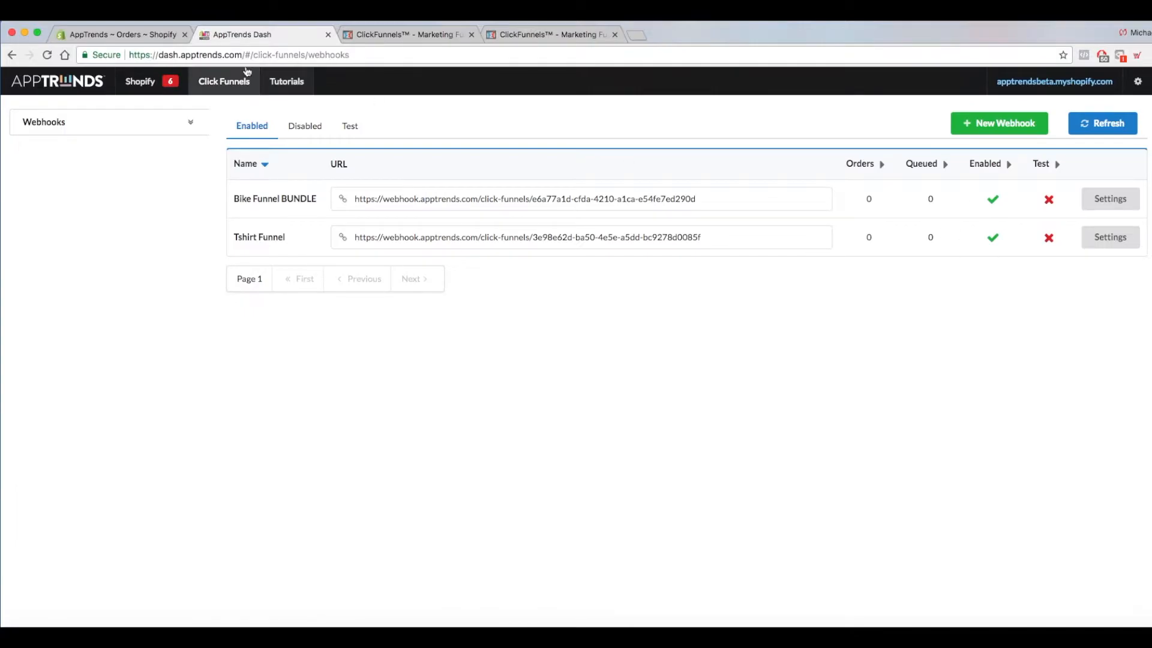
click(147, 72)
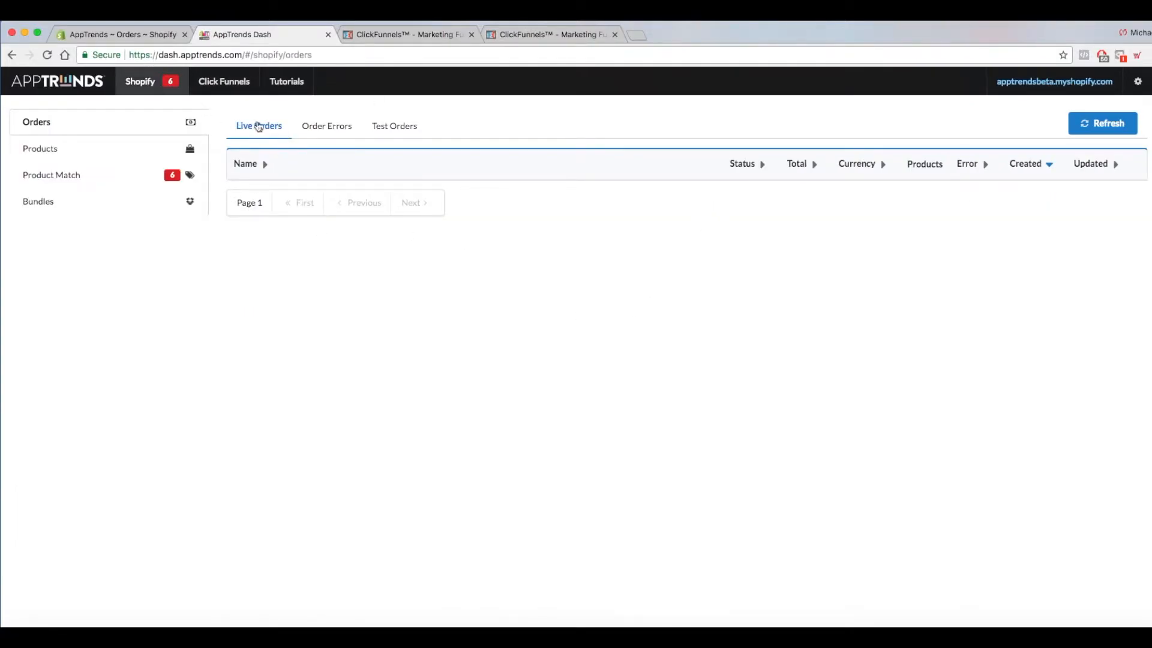
Step: Match the unmatched product Fitted Tshirt - White - Small - Cotton to the Shopify product Fitted Tshirt, searching for "f"
click(67, 176)
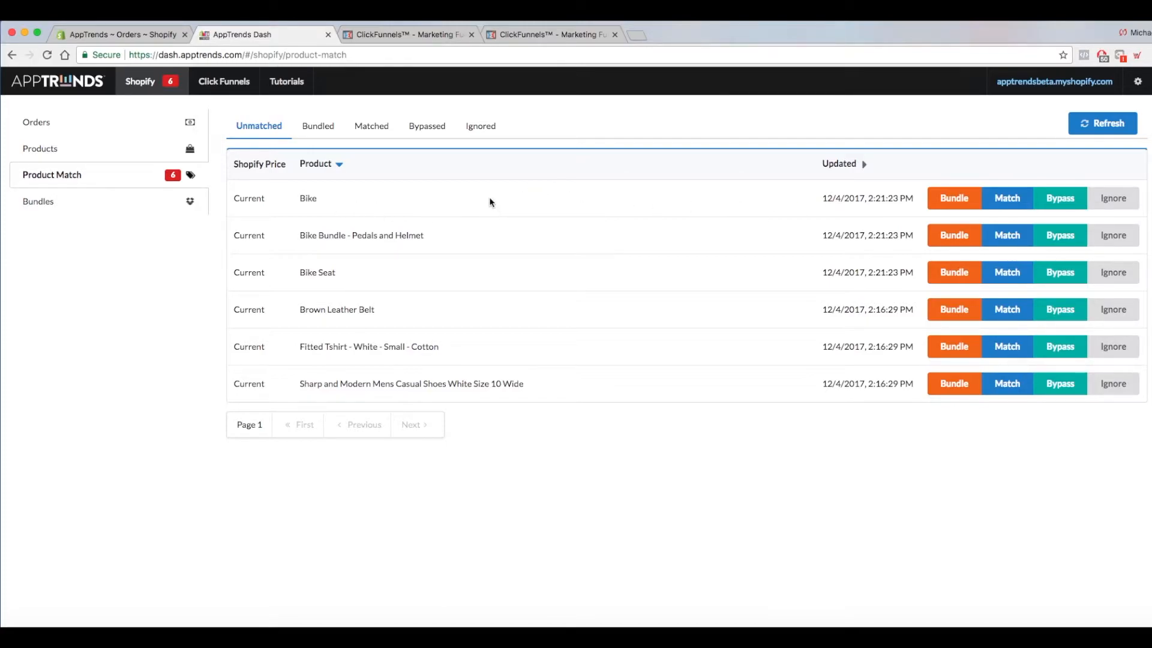
scroll(492, 255, down, 1)
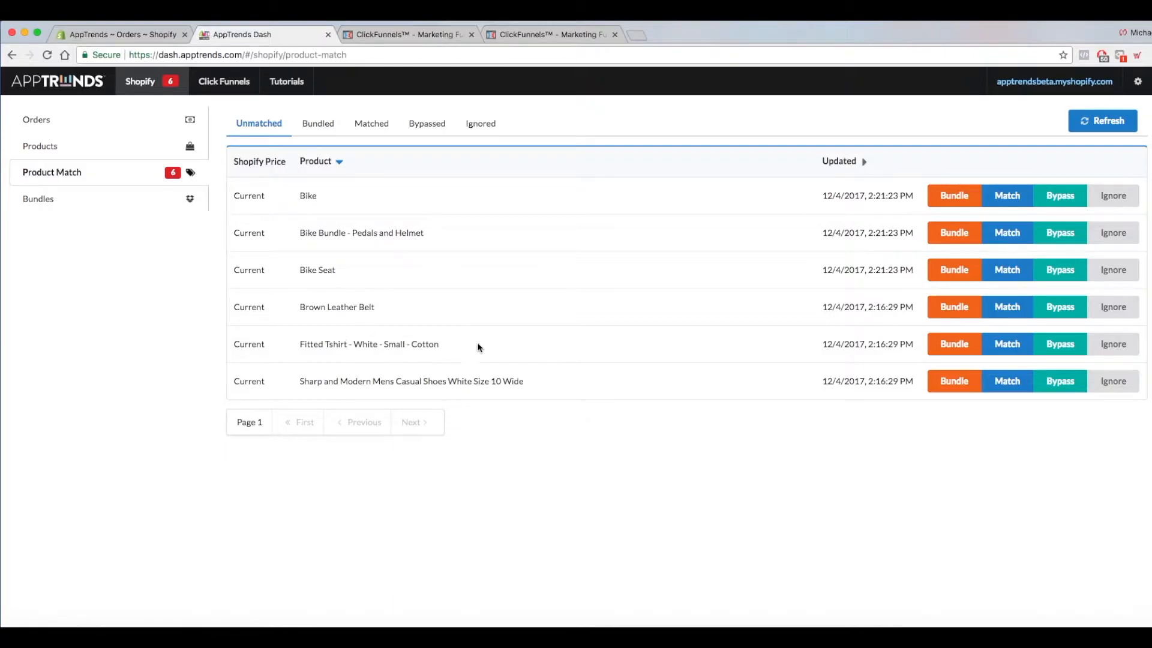
click(1017, 347)
click(502, 280)
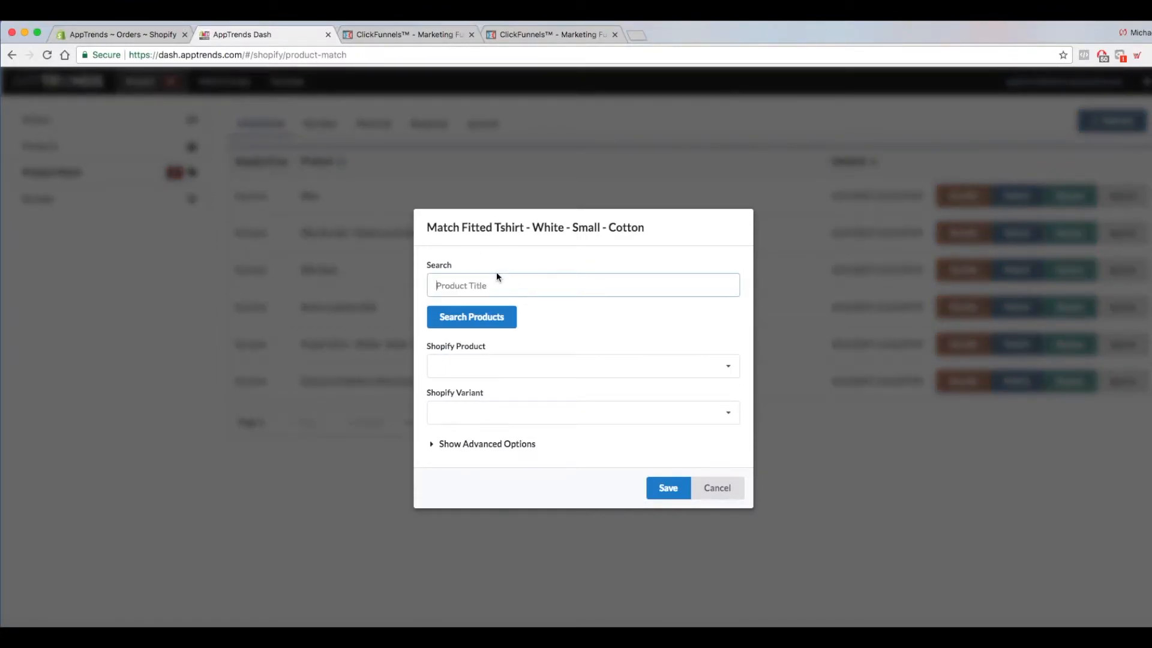
text(f)
click(509, 328)
click(722, 367)
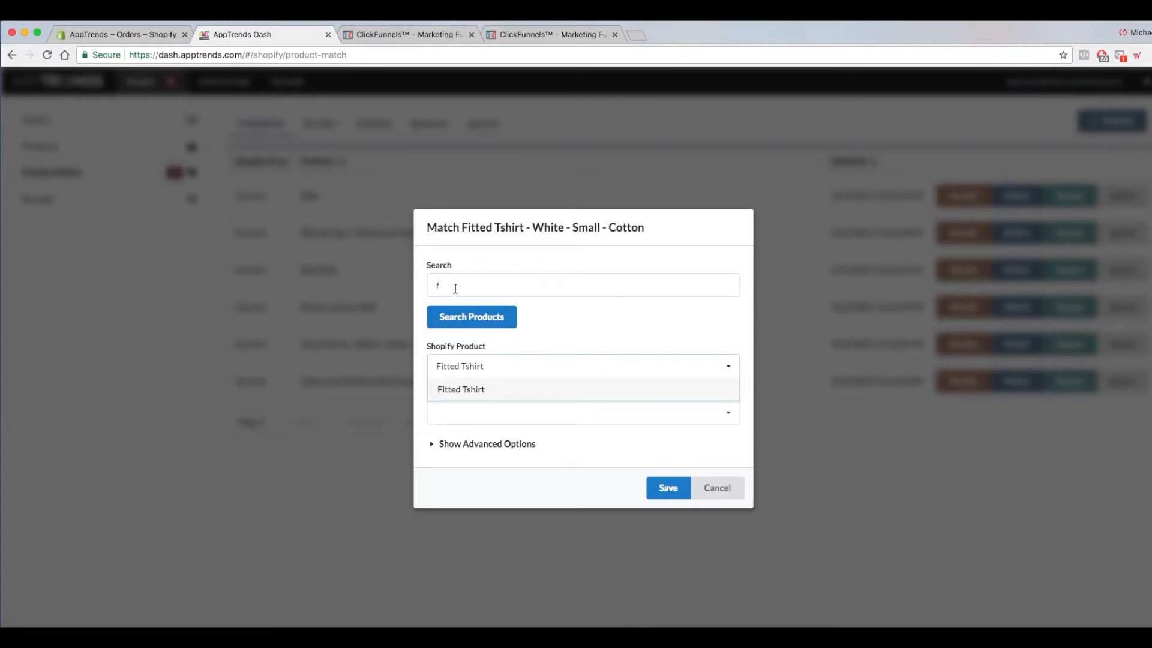
click(474, 390)
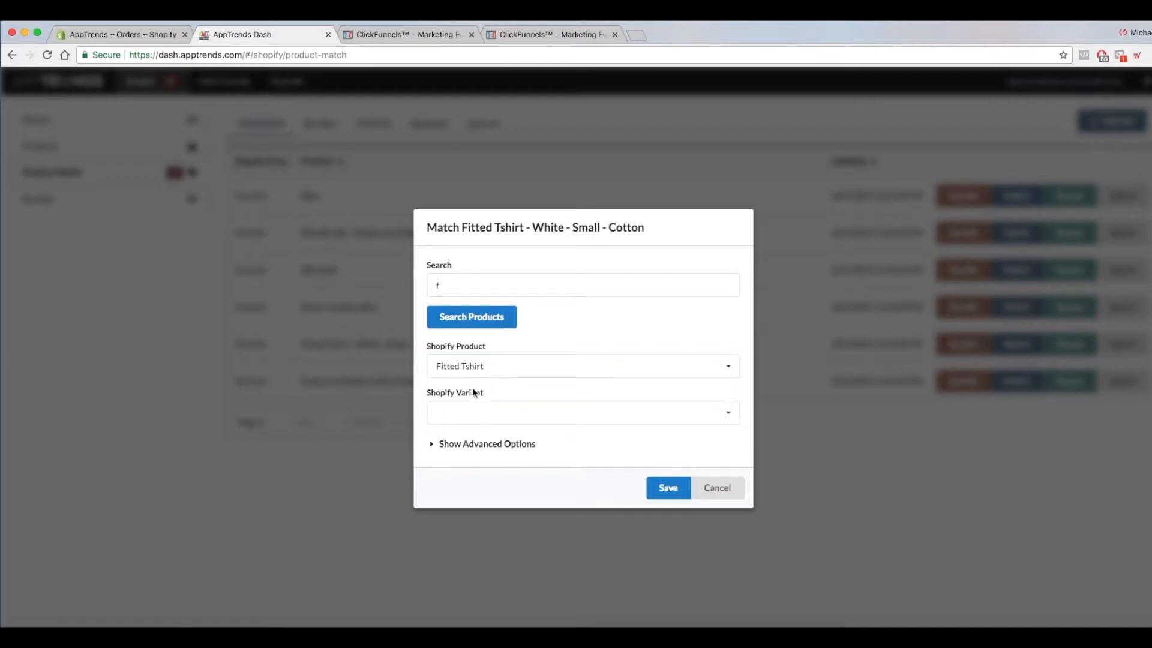
Step: Set the Shopify variant to Small / White / Cotton and save the T-shirt's product match
click(729, 415)
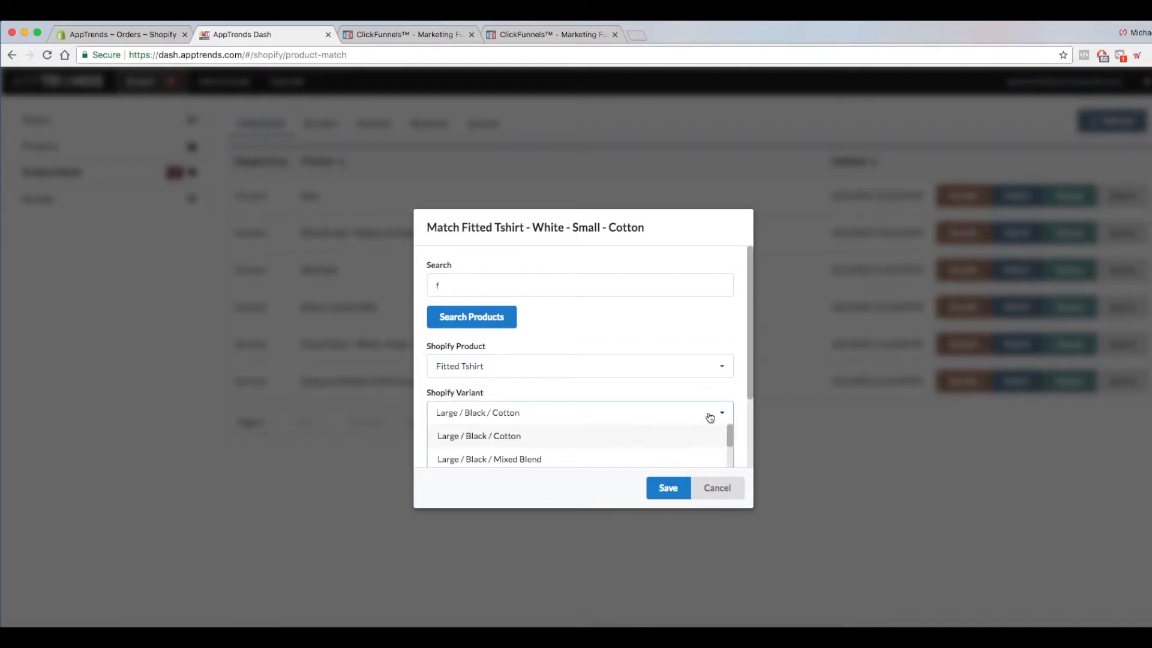
scroll(602, 416, down, 3)
scroll(575, 427, down, 10)
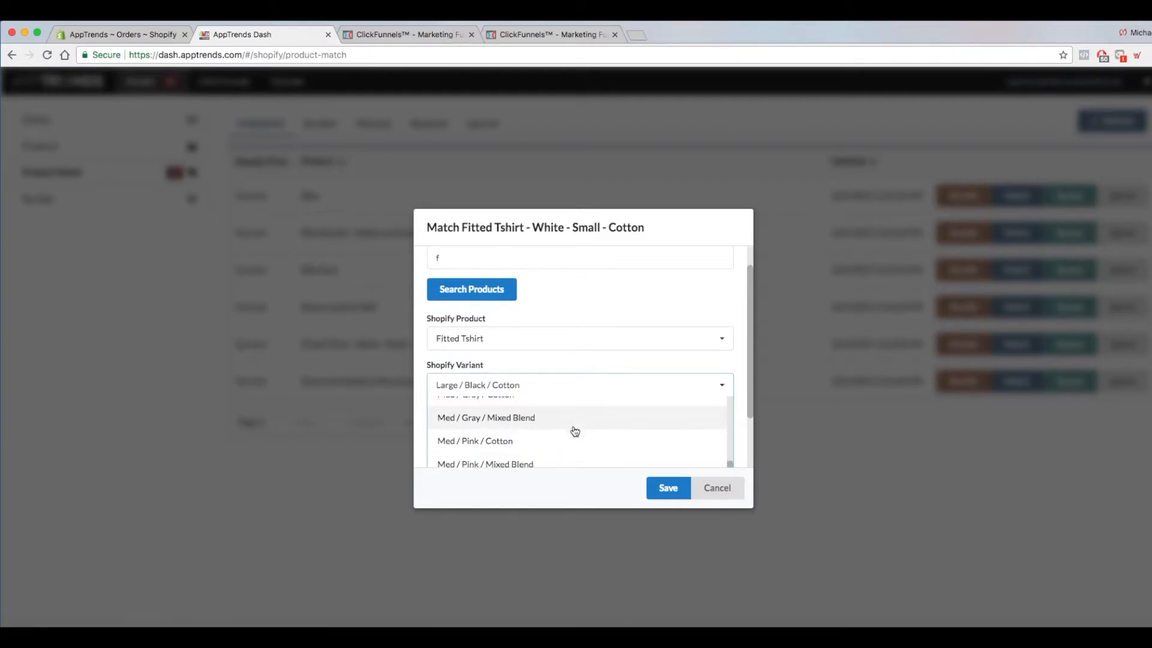
scroll(575, 431, down, 5)
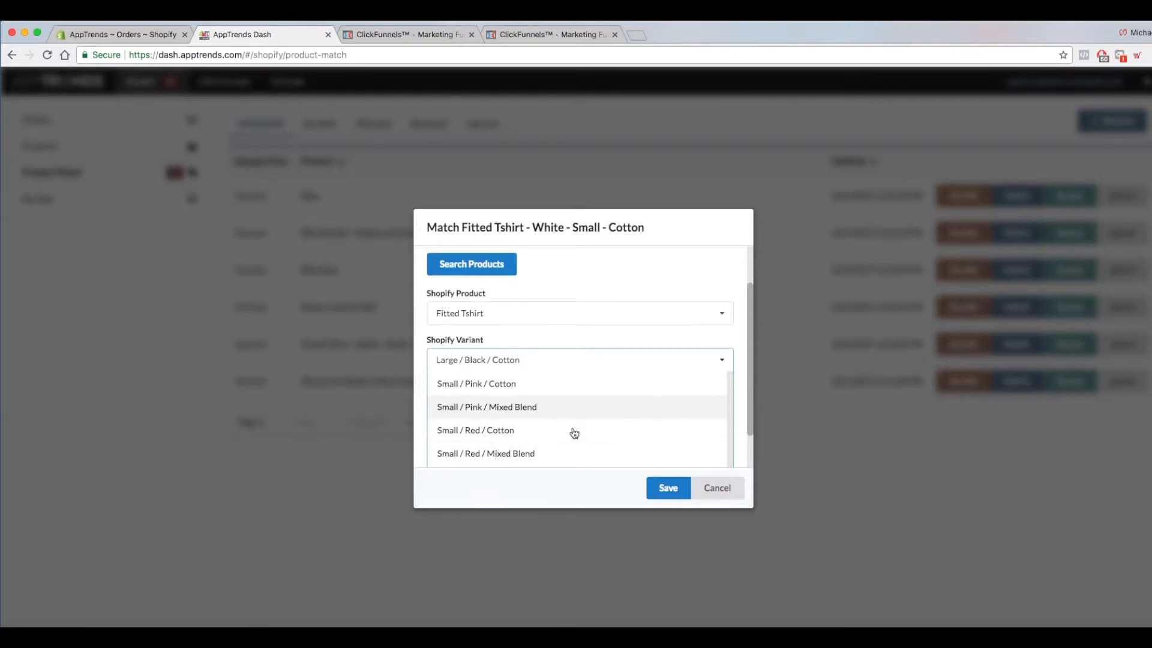
click(522, 433)
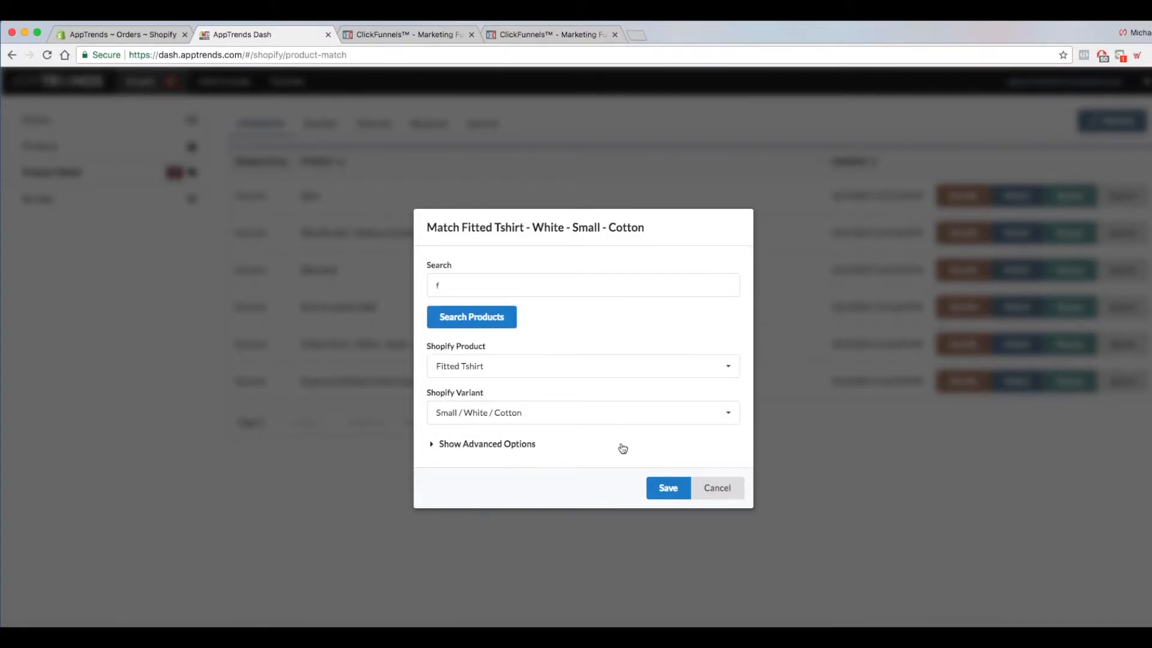
click(663, 489)
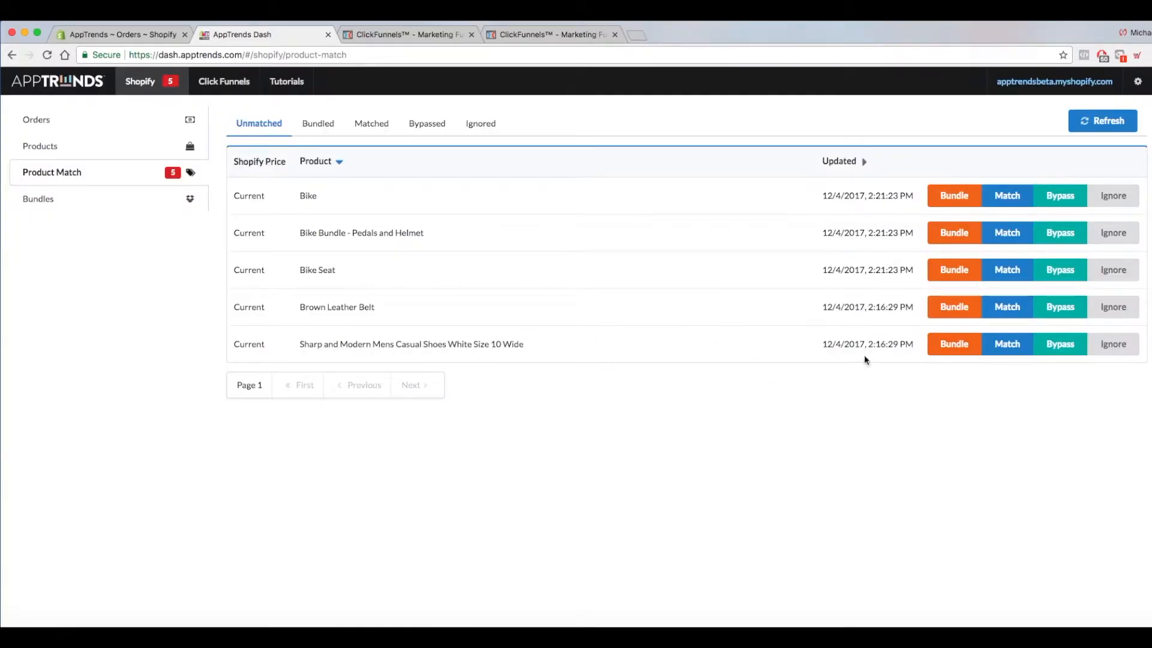
Step: Match the unmatched white size 10 wide shoes to the Shopify product Sharp and Modern Mens Casual Shoes, searching for "shoes"
click(1012, 344)
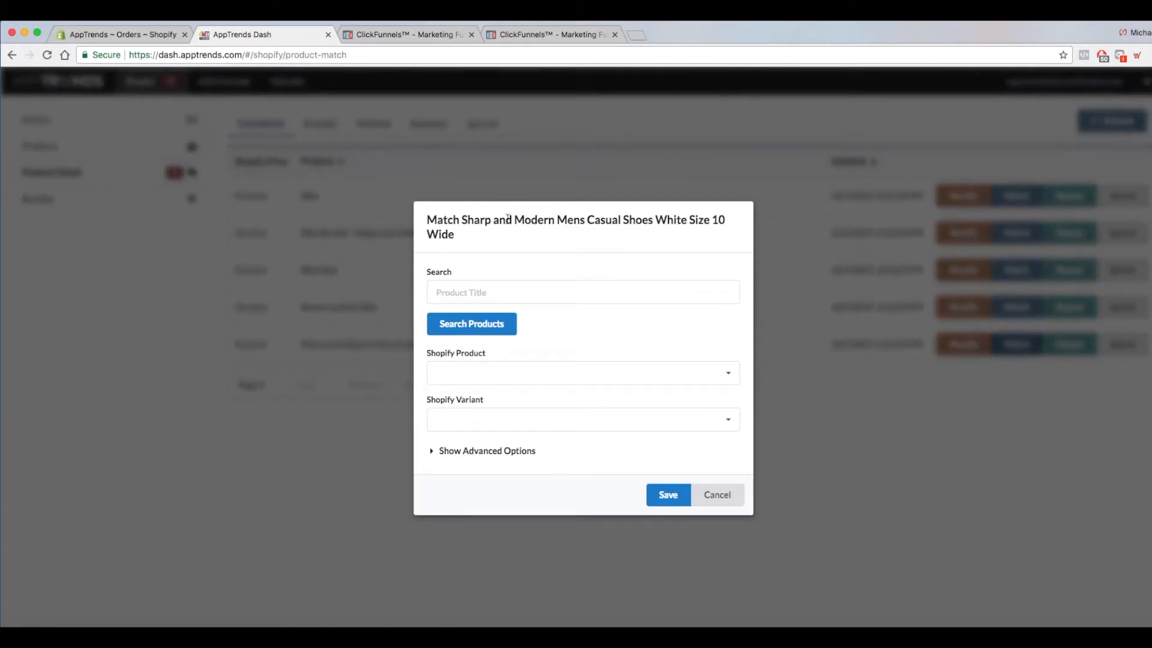
click(468, 298)
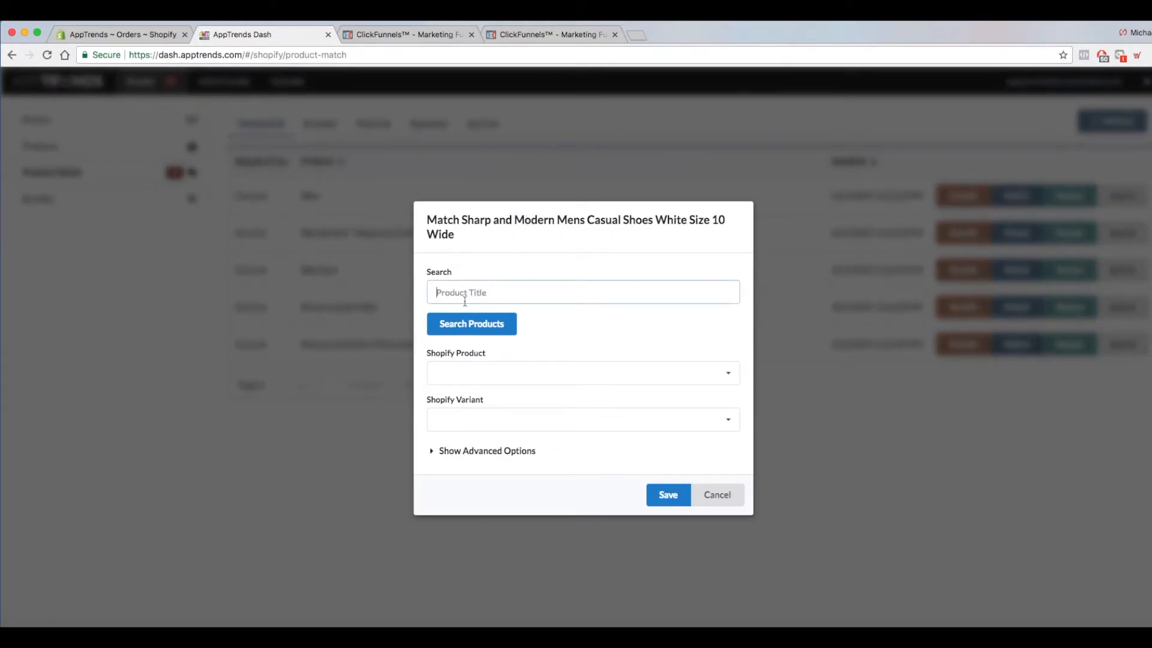
text(sh)
click(488, 324)
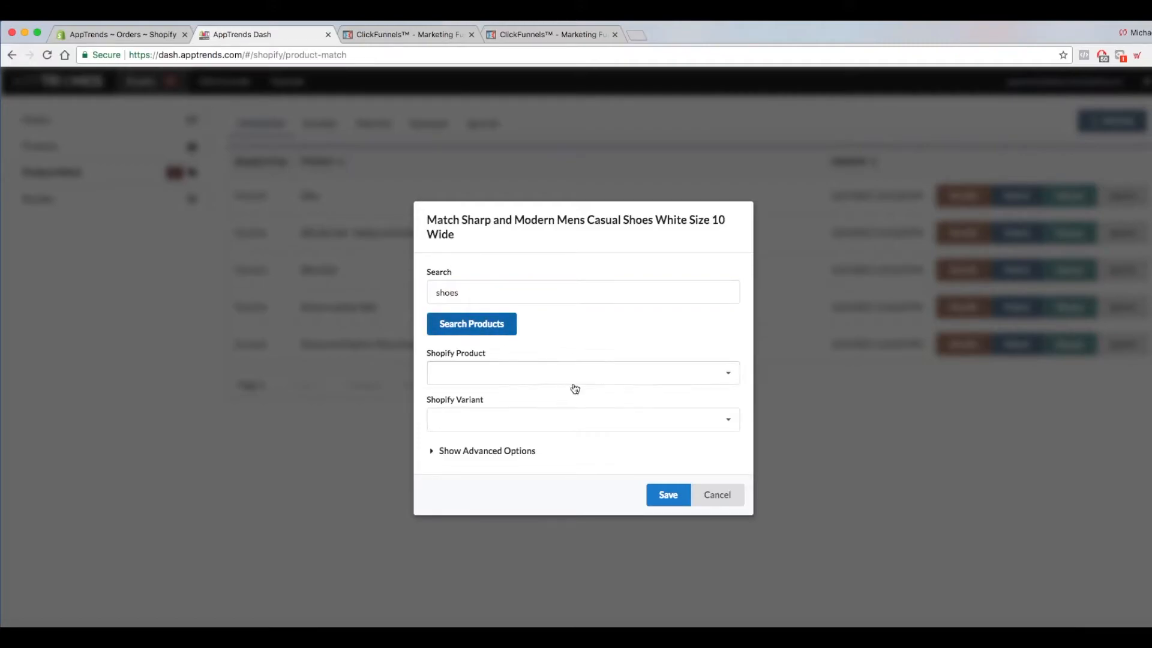
click(616, 377)
click(520, 398)
Step: Set the shoes' Shopify variant to 10 / White / Wide and save the product match
click(585, 417)
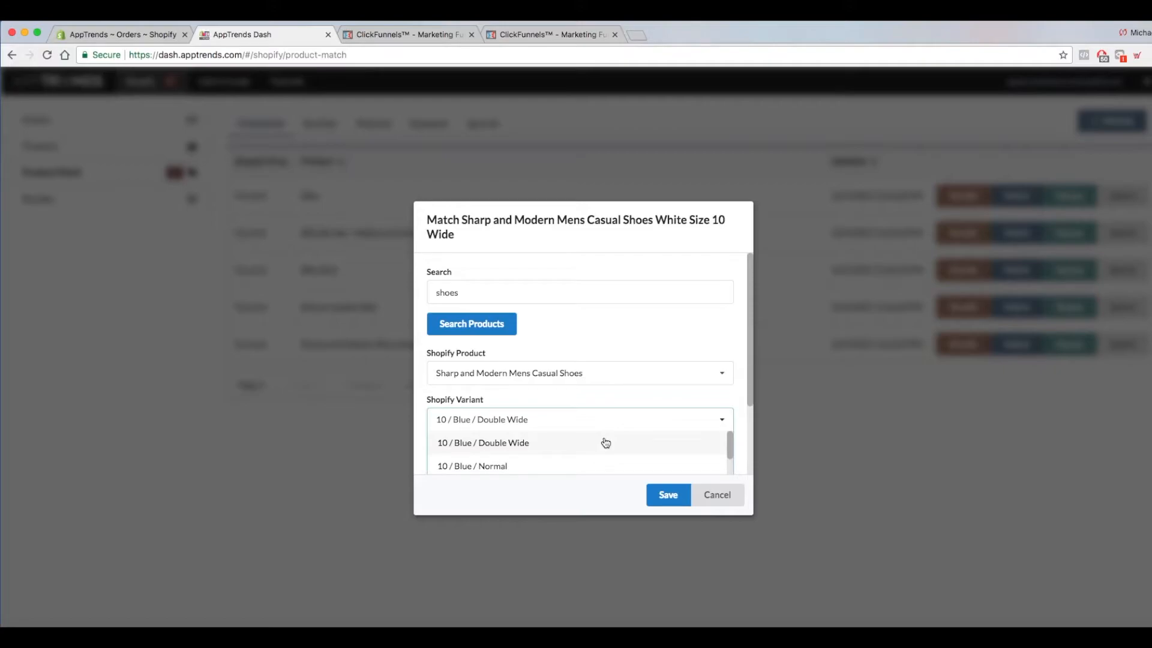
scroll(598, 442, down, 2)
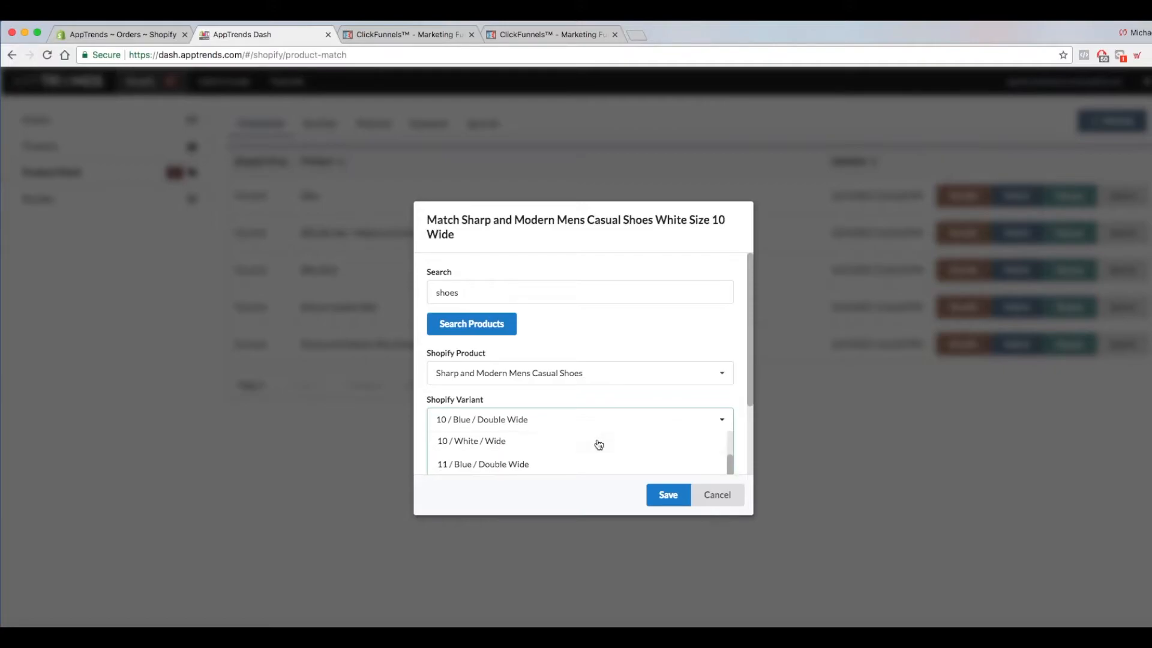
scroll(597, 445, up, 2)
scroll(597, 445, down, 2)
scroll(596, 454, up, 2)
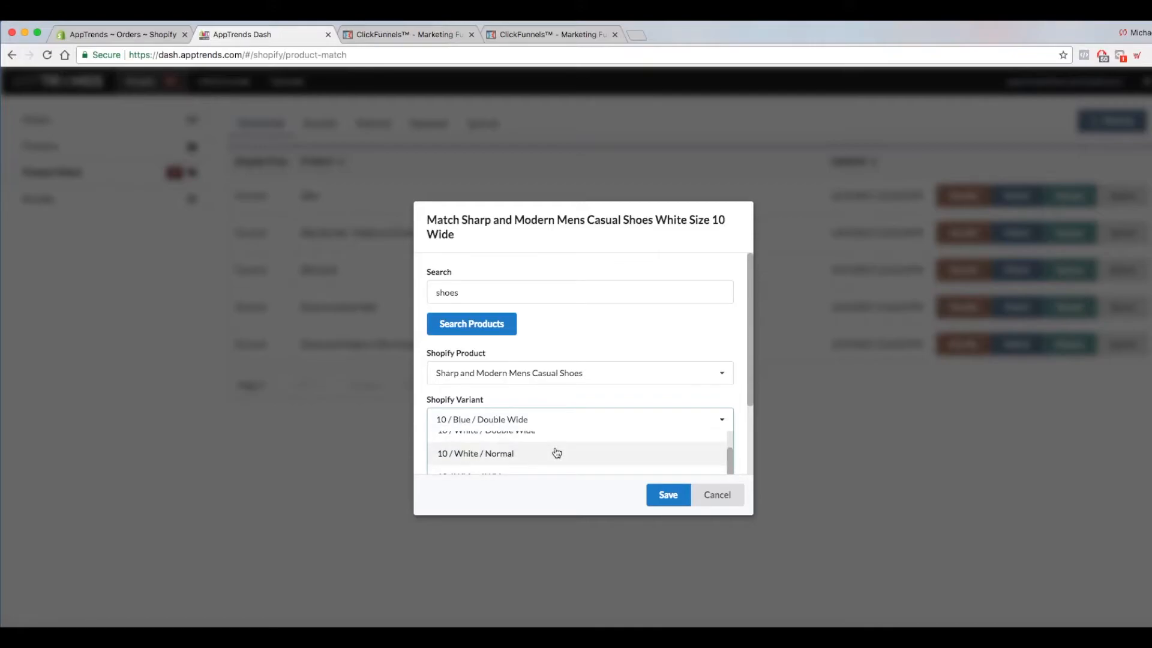
scroll(545, 453, down, 1)
click(527, 465)
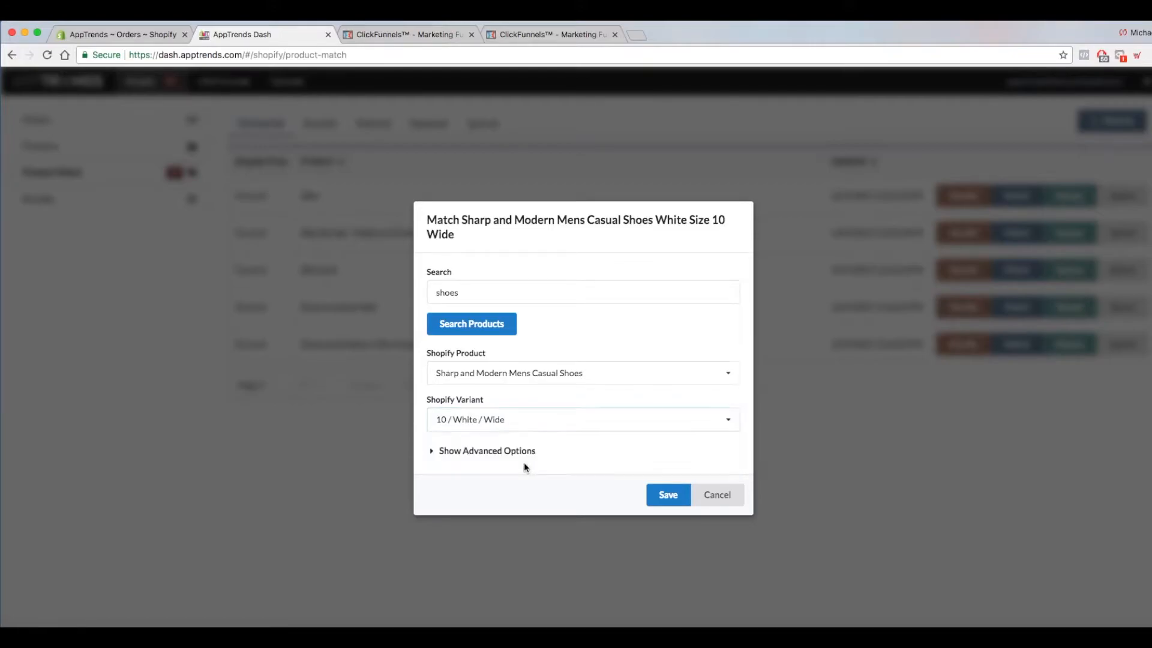
click(670, 497)
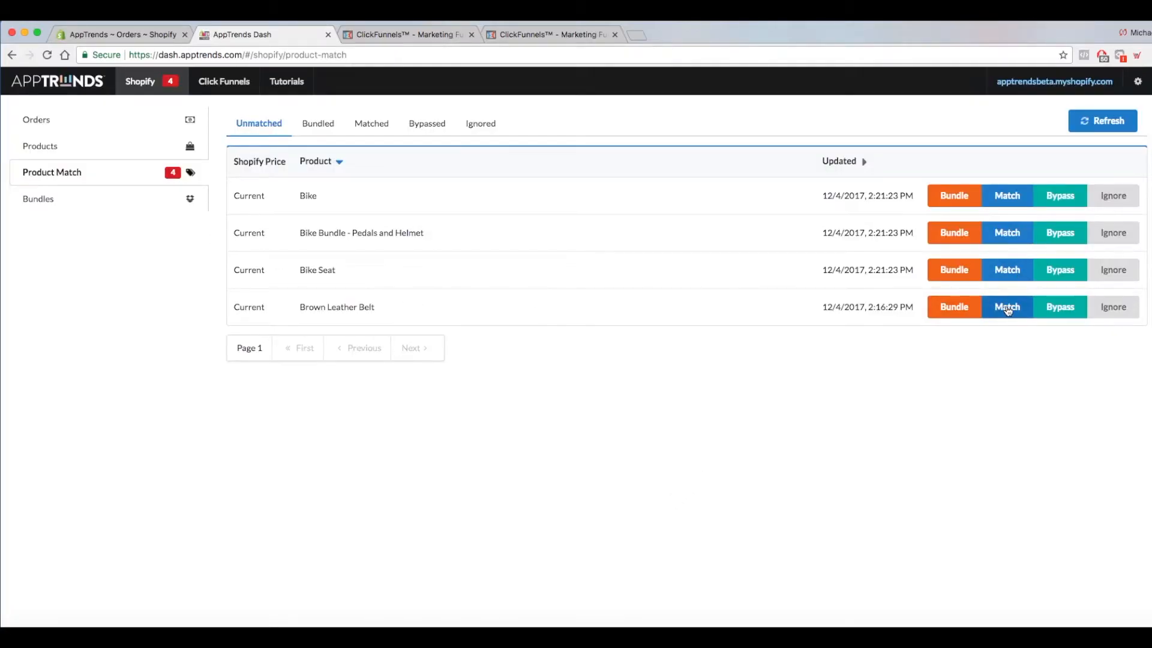
Step: Match Brown Leather Belt to the Shopify product Leather Belt, searching for "b", choose its first variant, and save the match
click(1007, 308)
click(506, 288)
text(b)
click(491, 315)
click(589, 368)
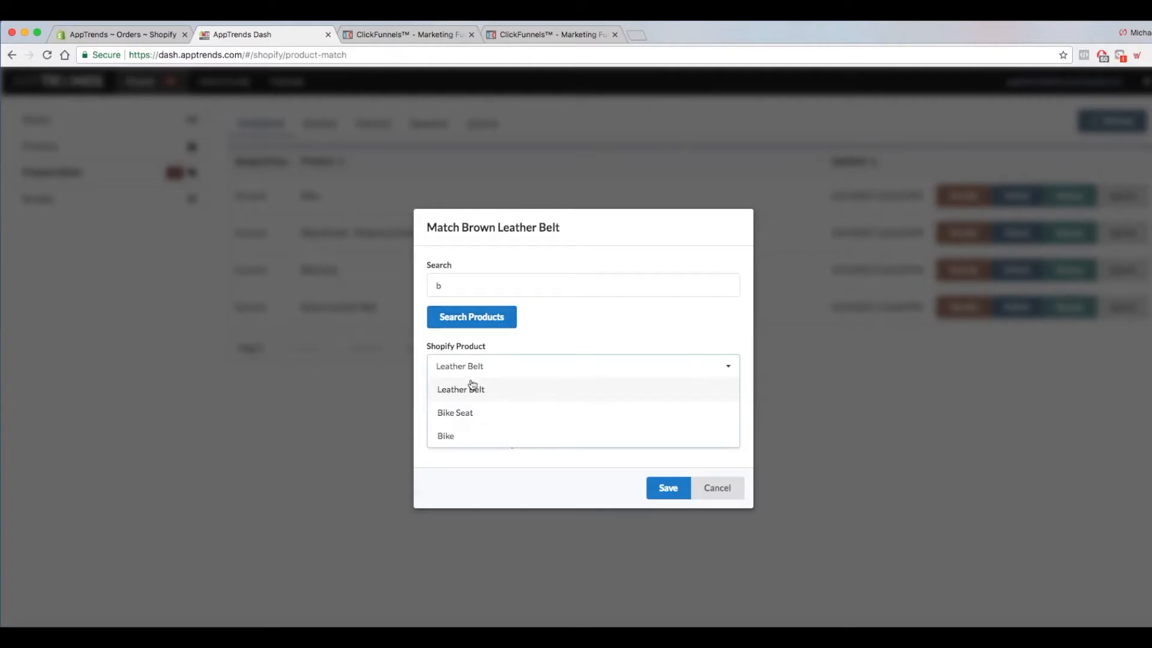
click(472, 387)
click(517, 413)
click(462, 436)
click(667, 487)
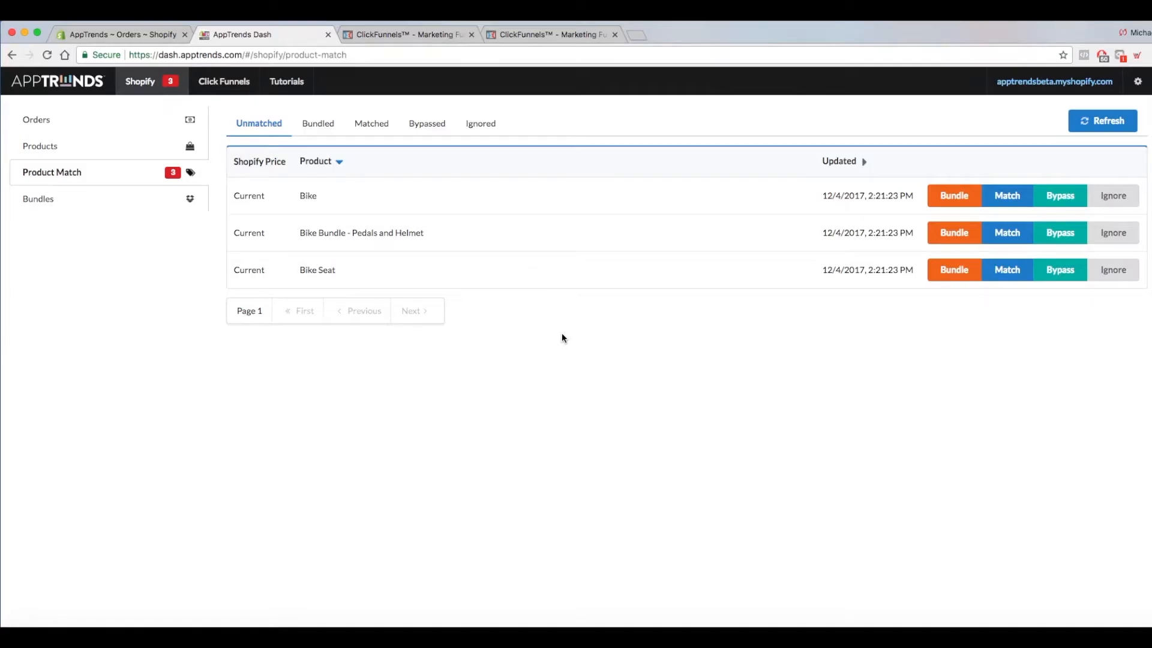
Step: Check the store's orders list in Shopify and the ClickFunnels funnel page, returning to the unmatched products in AppTrends
click(120, 35)
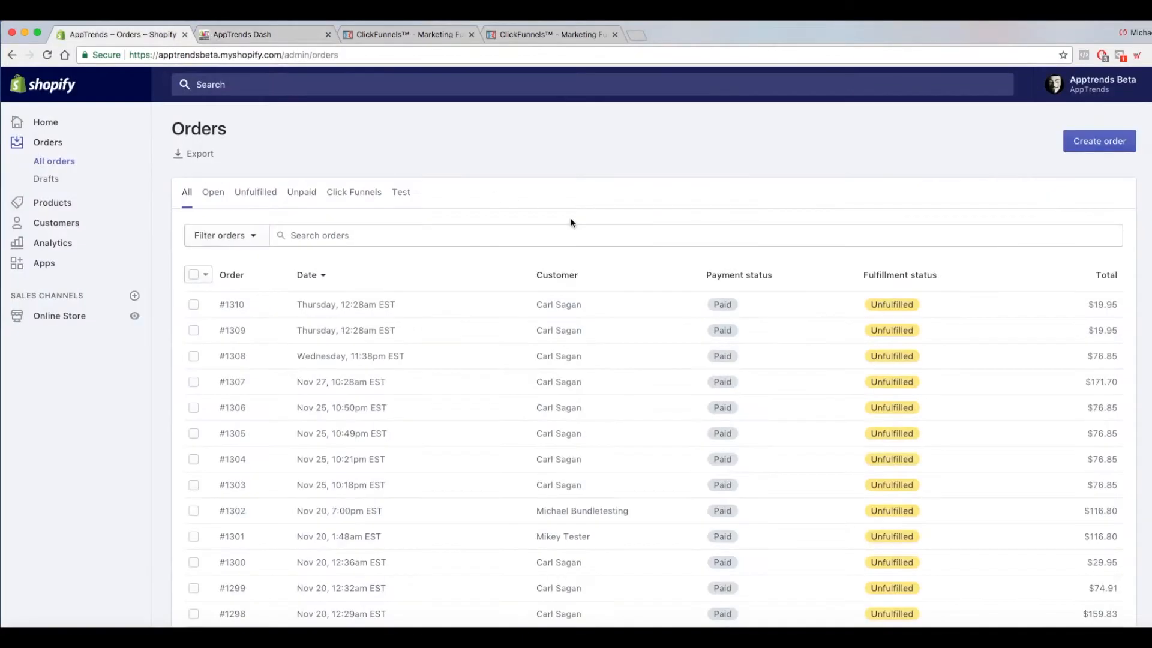
click(54, 144)
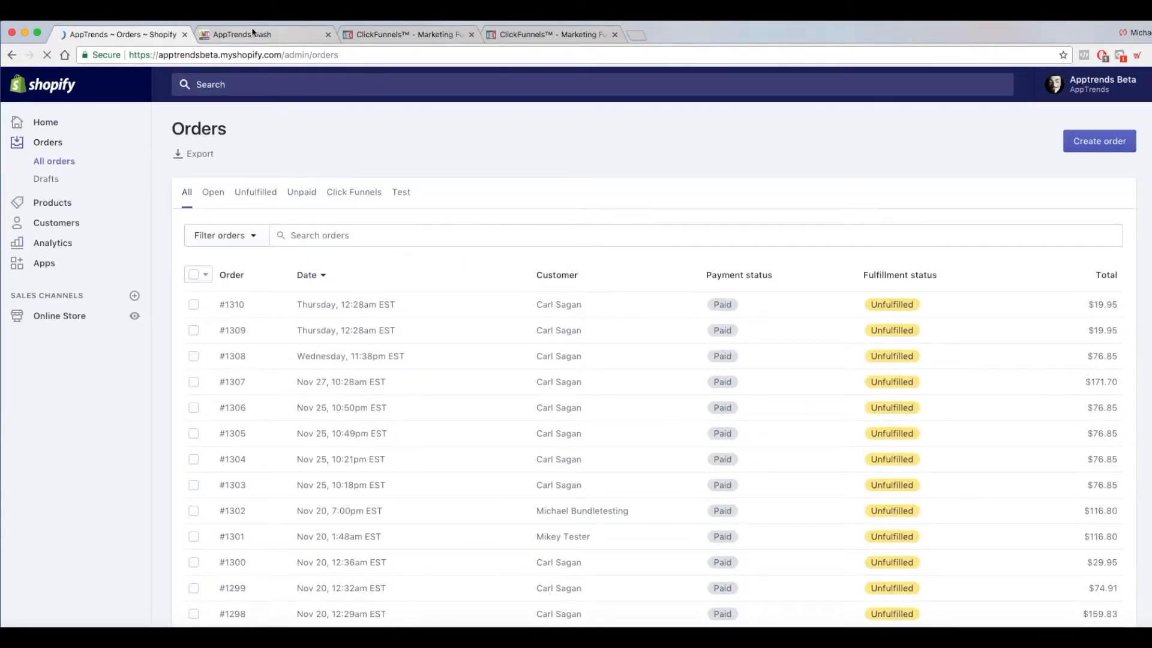
click(384, 35)
click(290, 35)
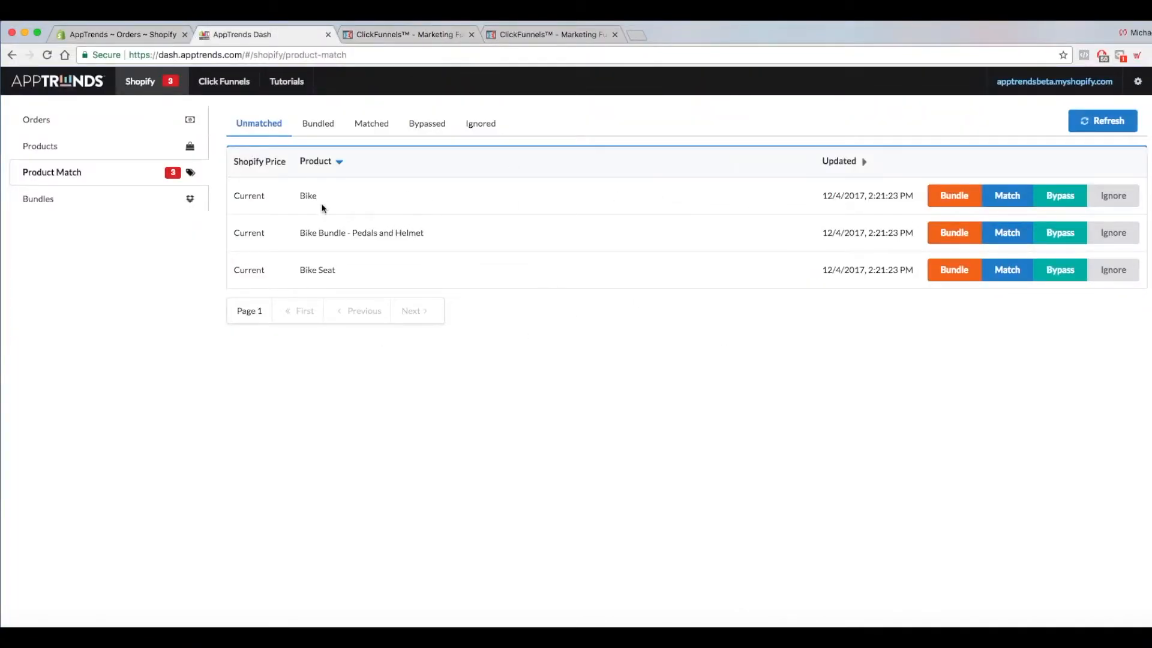
Step: Match the unmatched product Bike to the Shopify product Bike, searching for "b"
click(1007, 199)
click(563, 284)
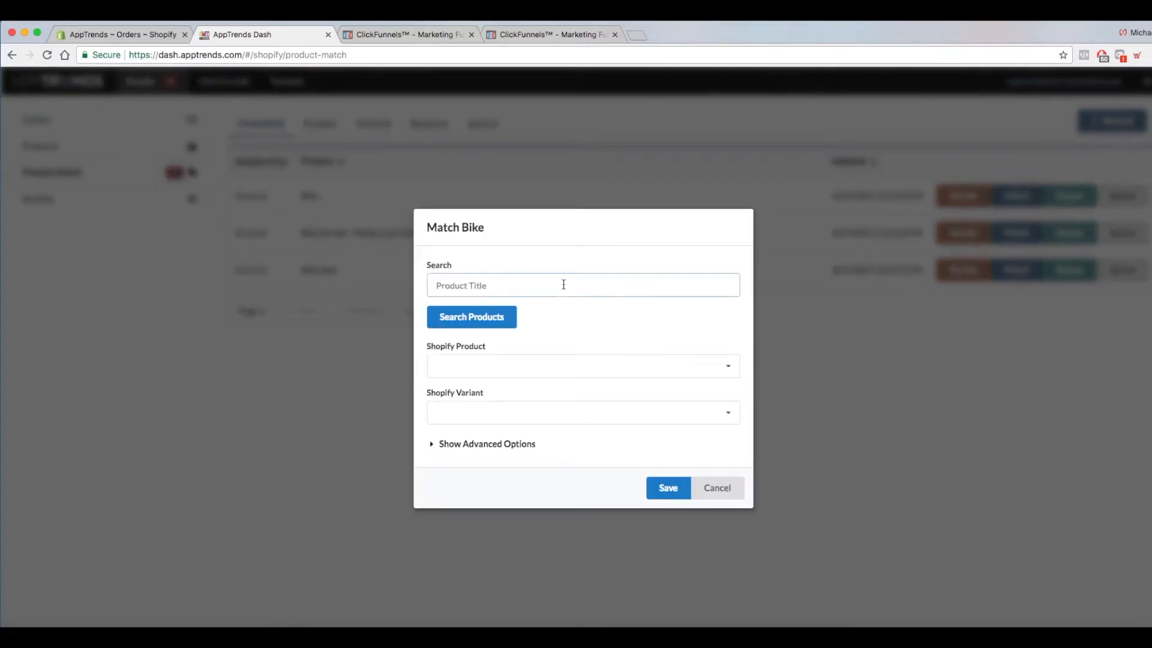
text(b)
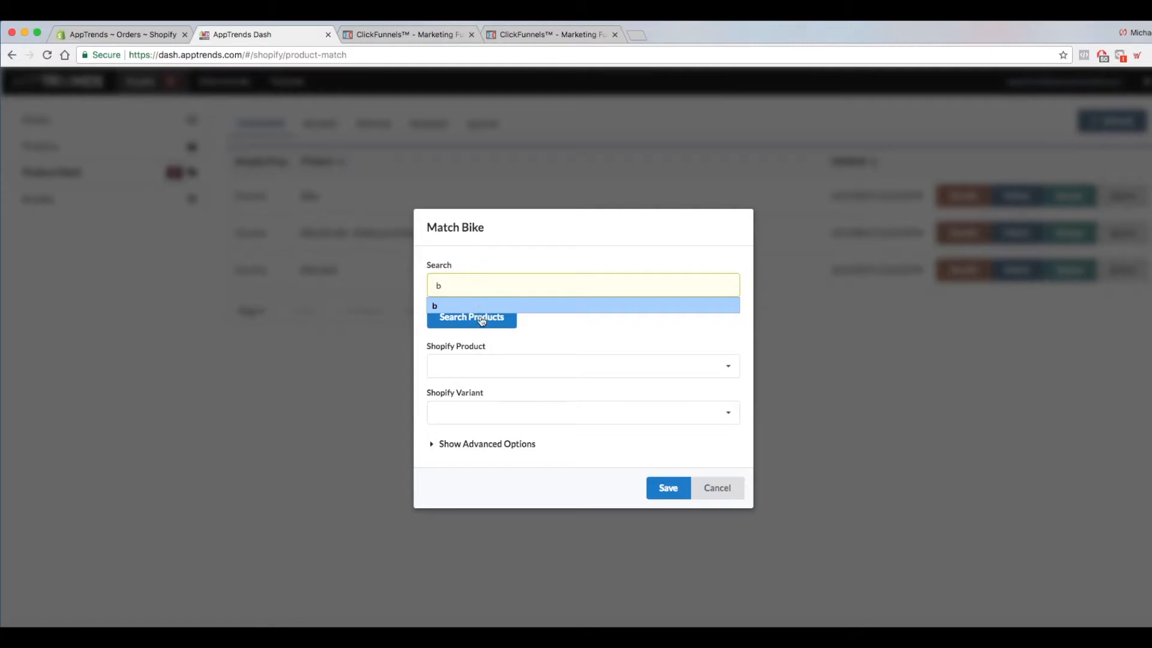
click(482, 316)
click(730, 371)
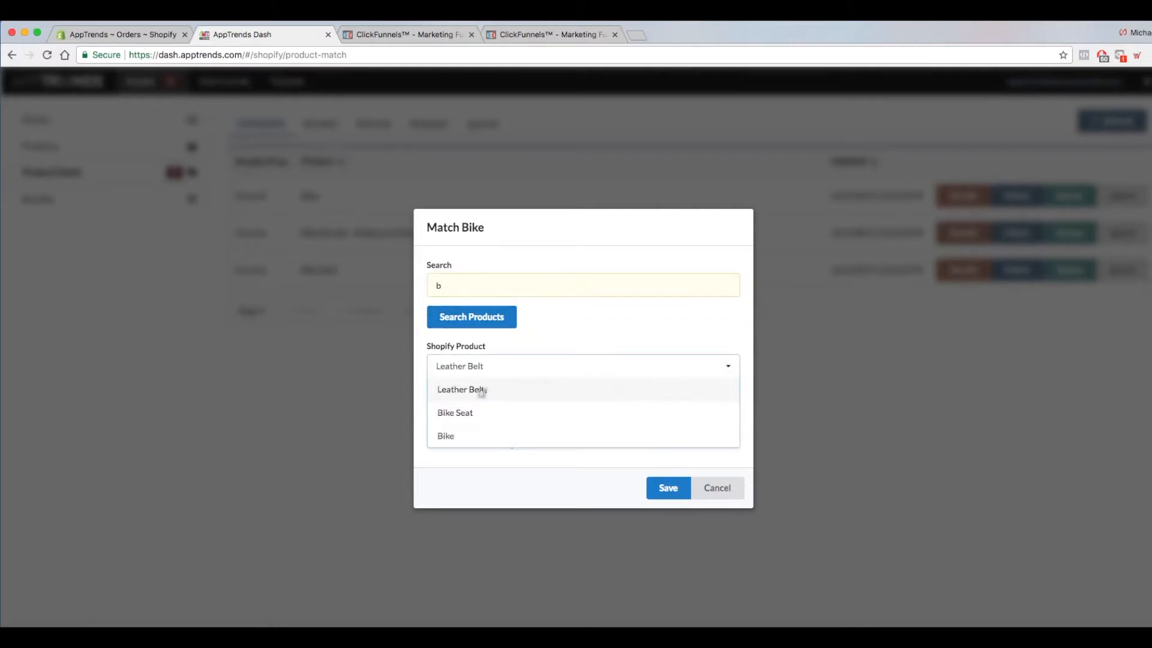
click(456, 438)
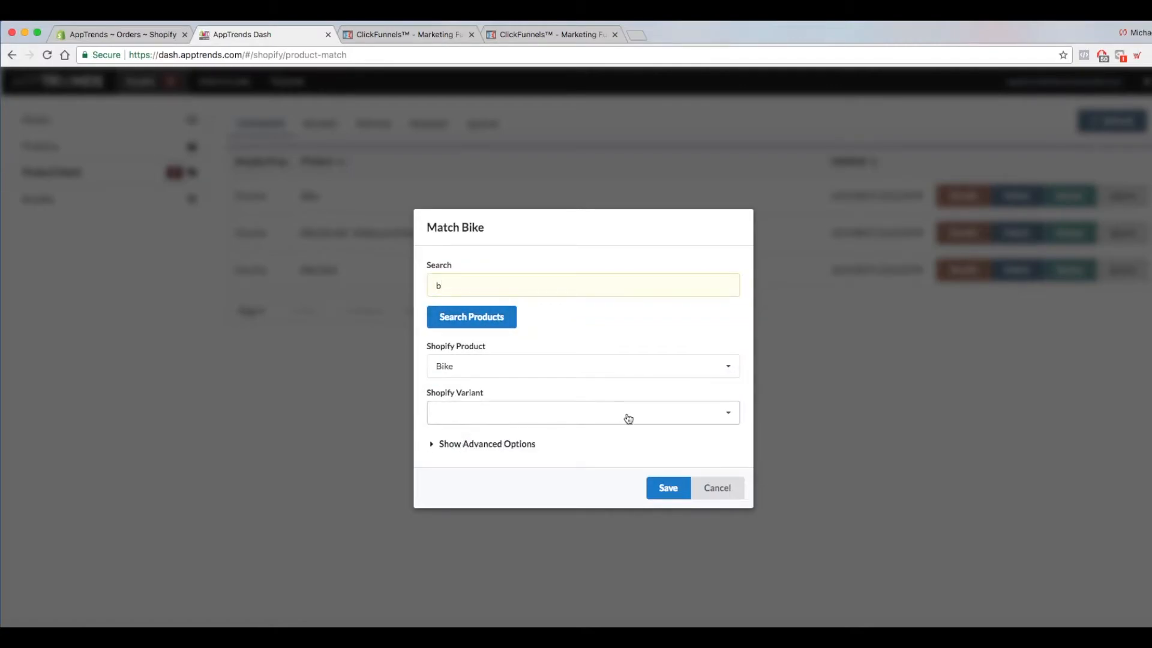
Step: Set the bike's Shopify variant to Adult / Blue and save the product match
click(621, 414)
scroll(521, 438, down, 2)
scroll(521, 443, down, 1)
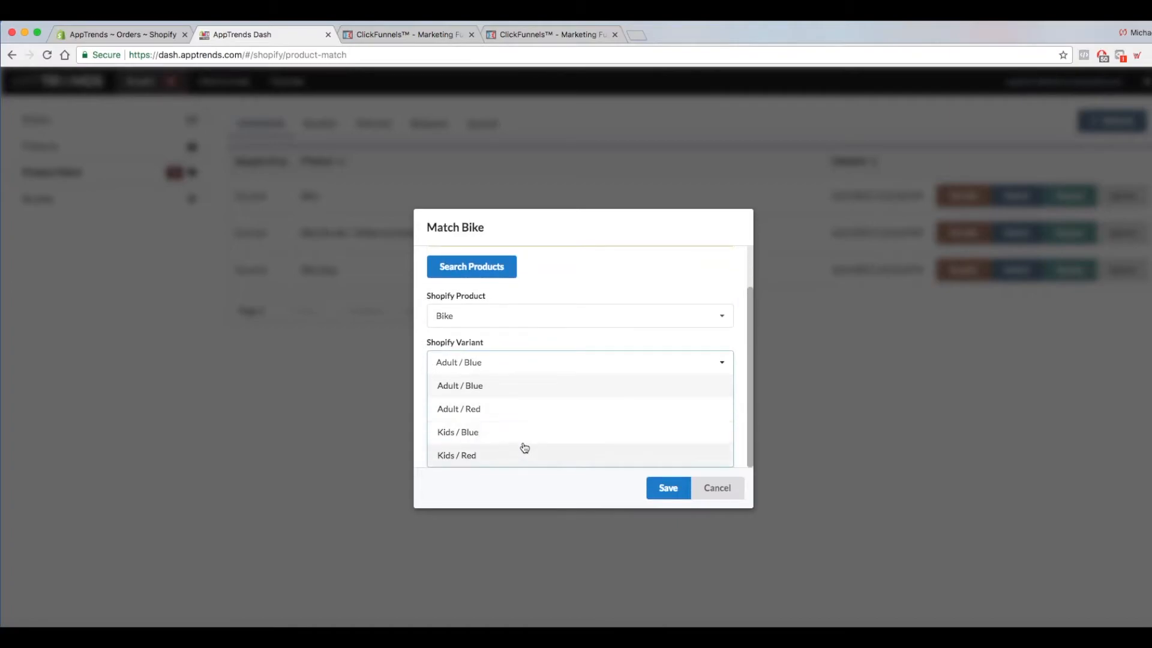
scroll(520, 427, up, 1)
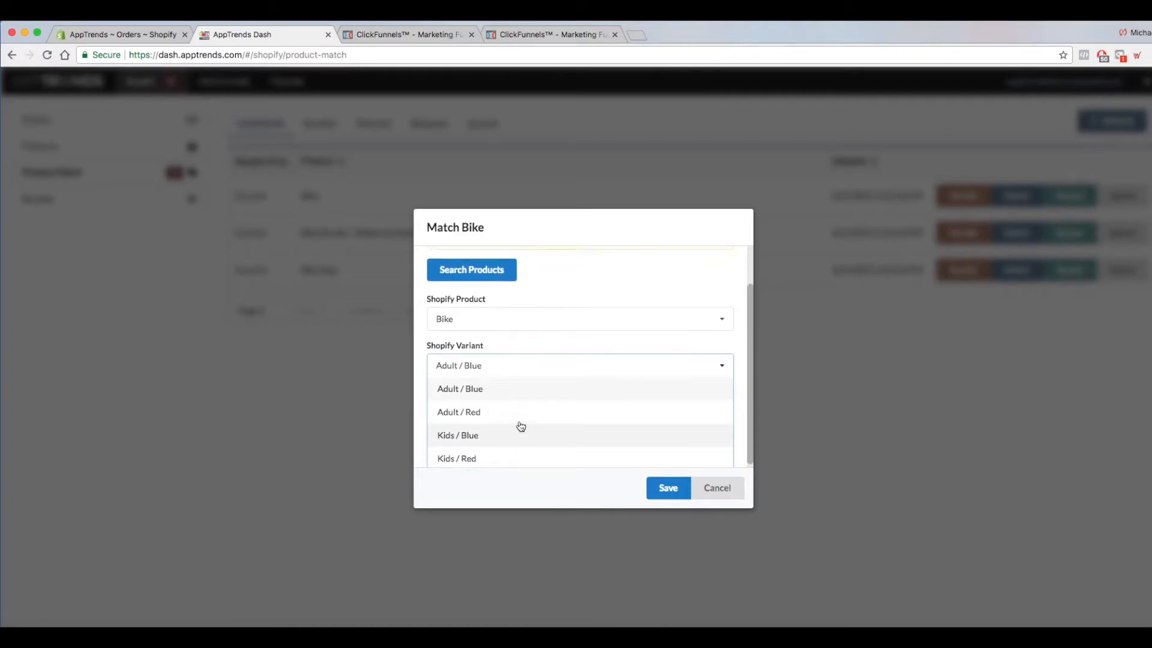
click(465, 377)
click(666, 418)
click(478, 438)
click(668, 487)
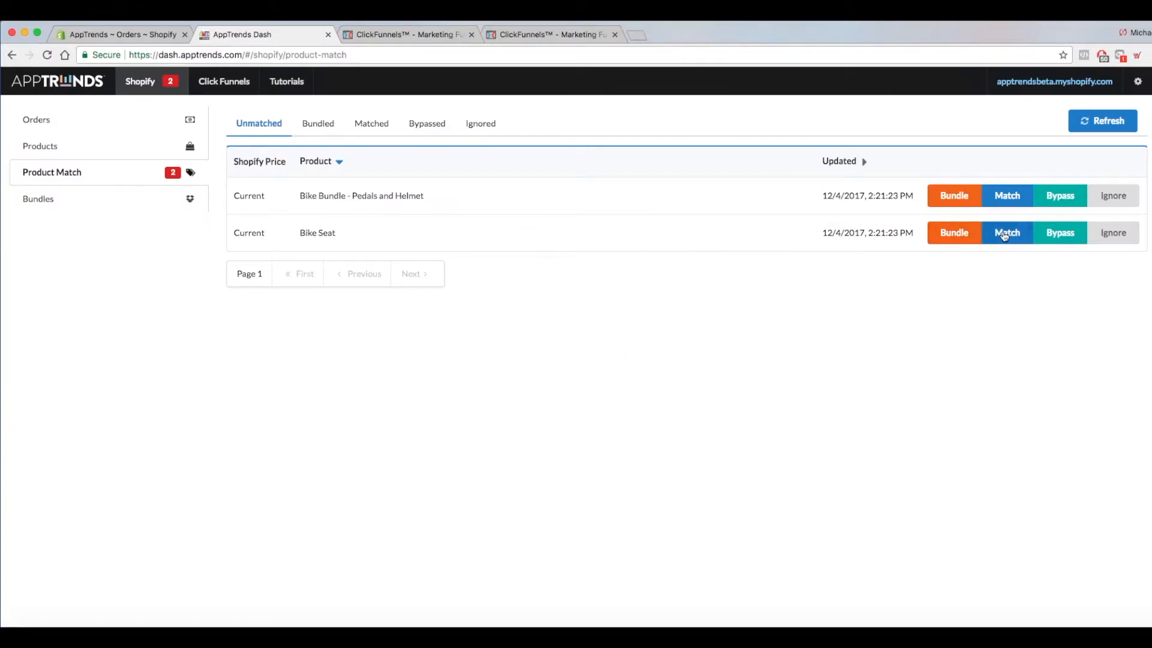
Step: Match Bike Seat to the Shopify product Bike Seat, searching for "b", choose its first variant, and save the match
click(1007, 236)
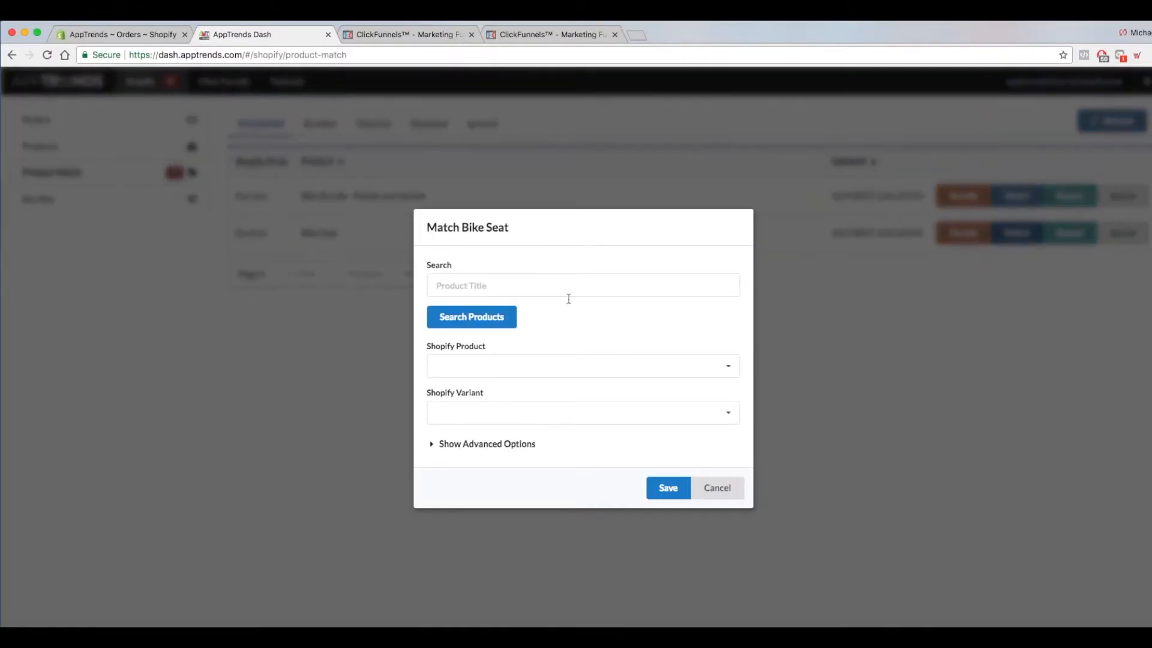
click(526, 286)
text(b)
click(447, 307)
click(697, 371)
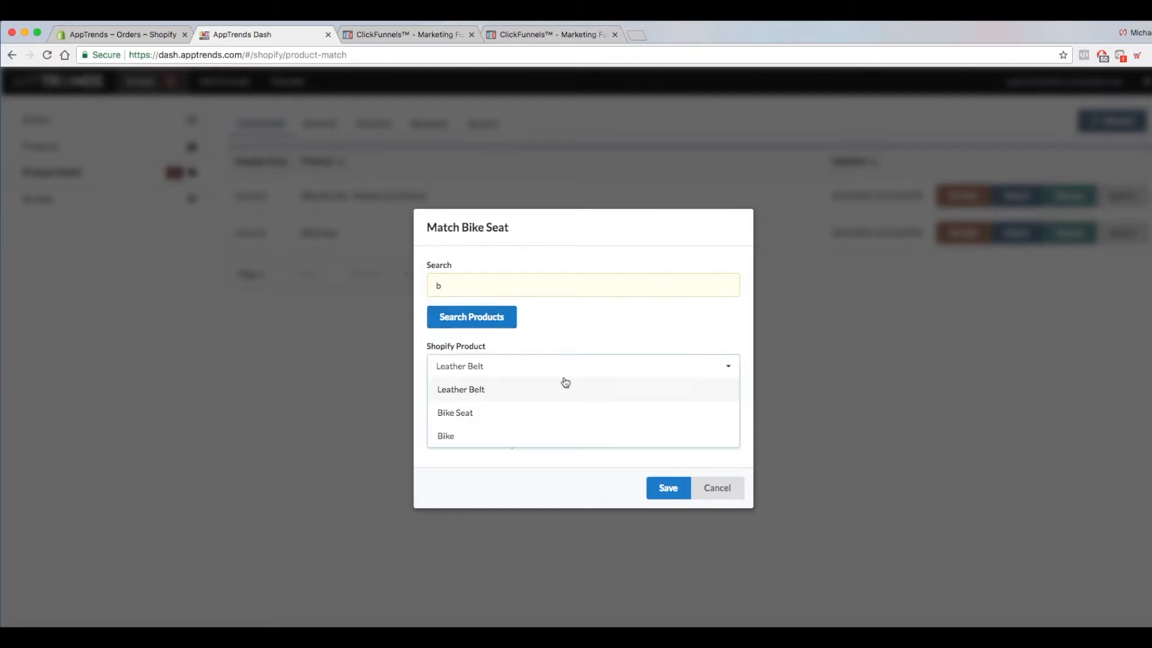
click(473, 412)
click(569, 416)
click(450, 439)
click(667, 489)
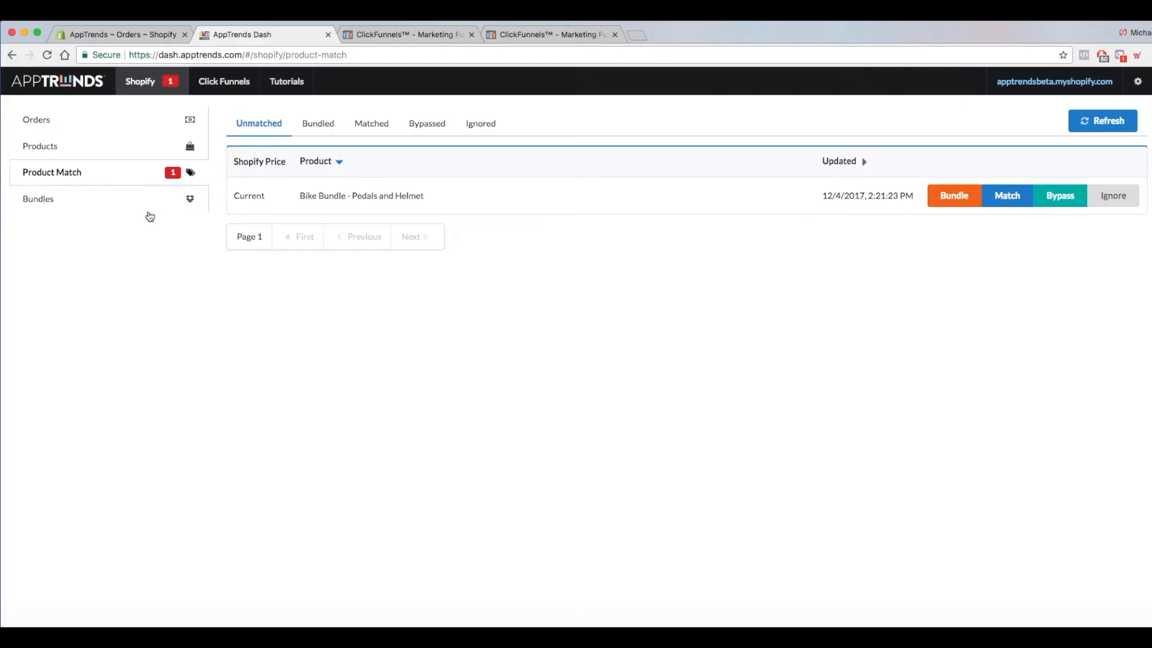
Step: Review the Bike Funnel BUNDLE in the bundles list, including its add-product form and the products it contains, without saving changes
click(49, 205)
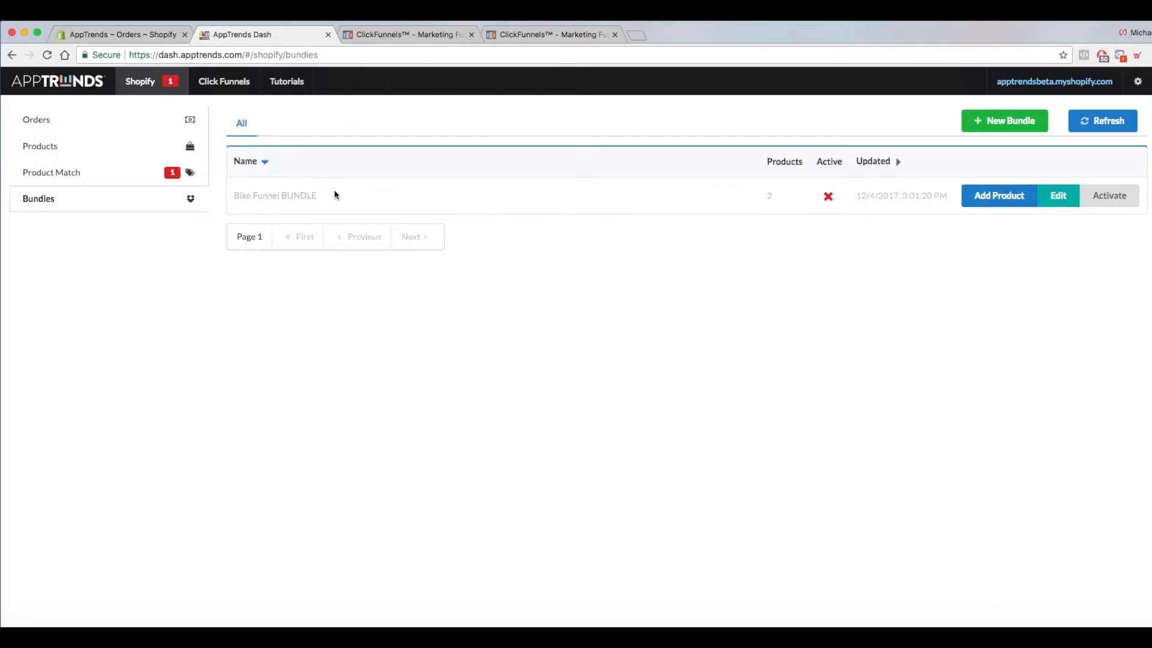
click(988, 195)
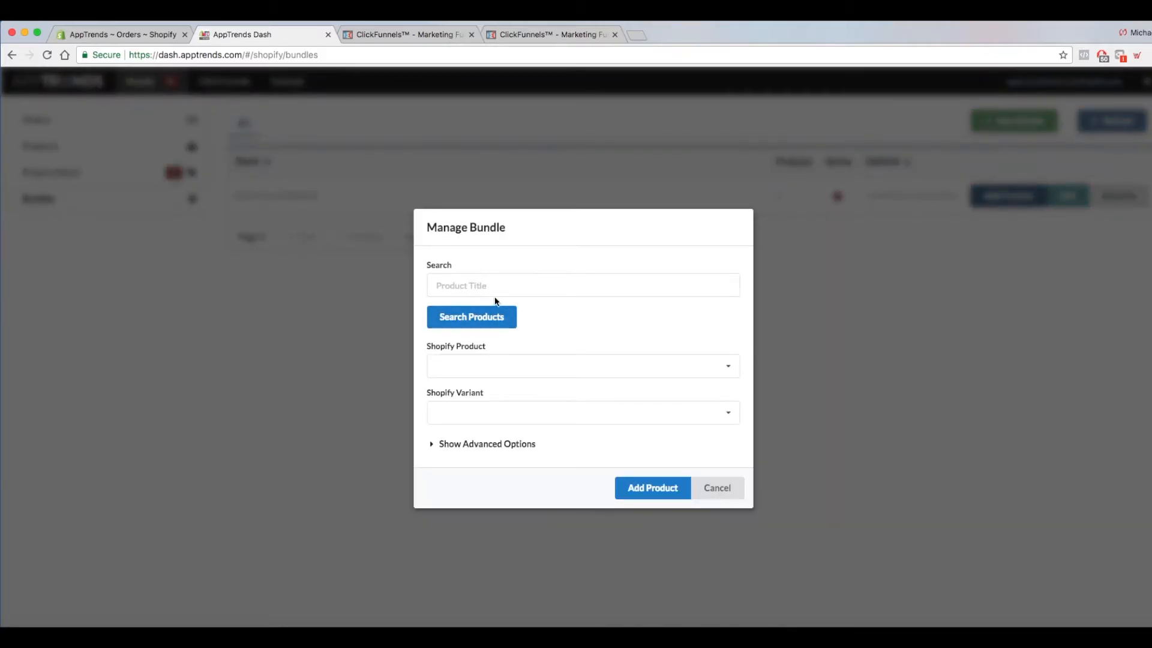
click(723, 487)
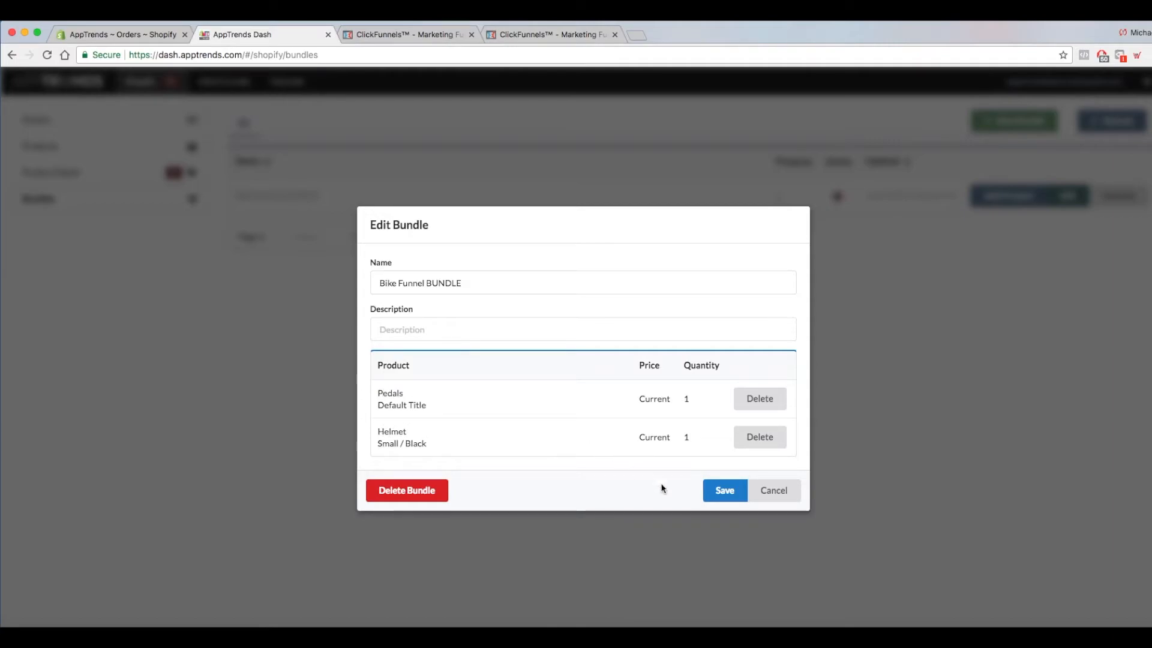
click(781, 491)
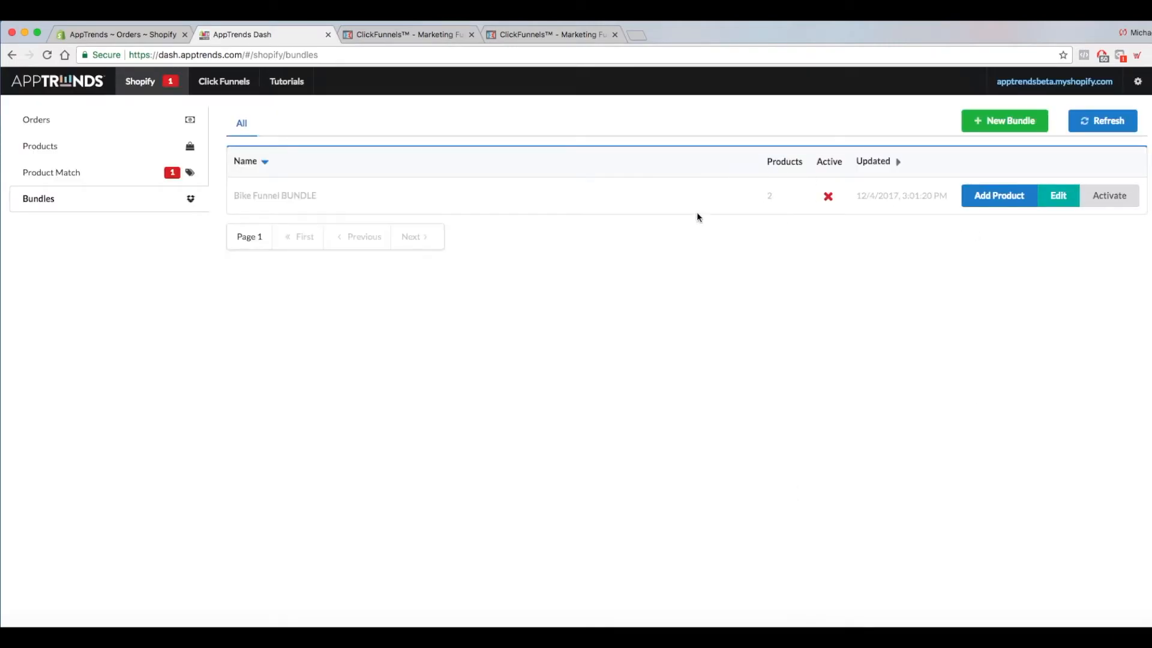
Step: Assign the unmatched product Bike Bundle - Pedals and Helmet to the bundle Bike Funnel BUNDLE
click(72, 175)
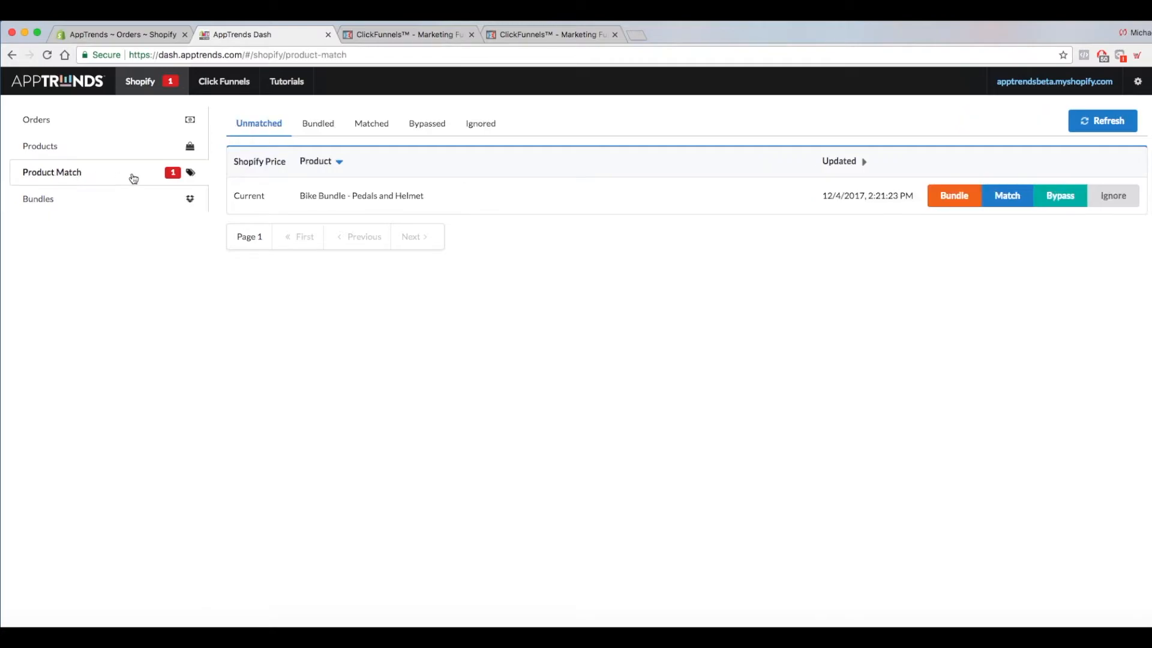
click(51, 150)
click(57, 179)
click(956, 197)
click(553, 341)
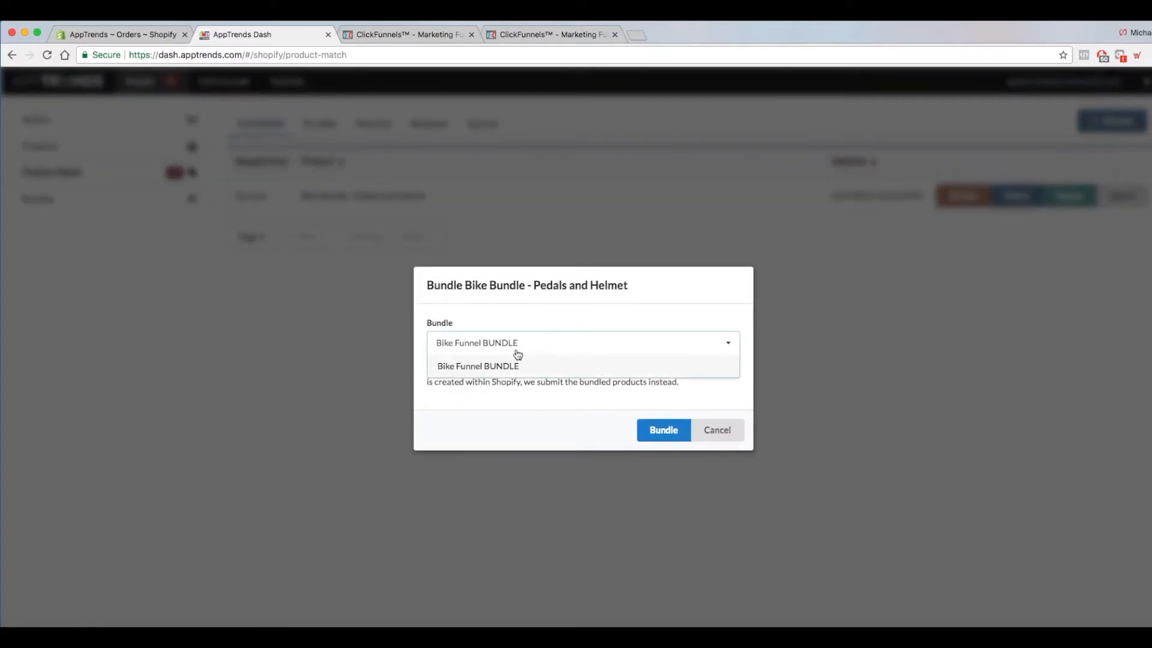
click(495, 367)
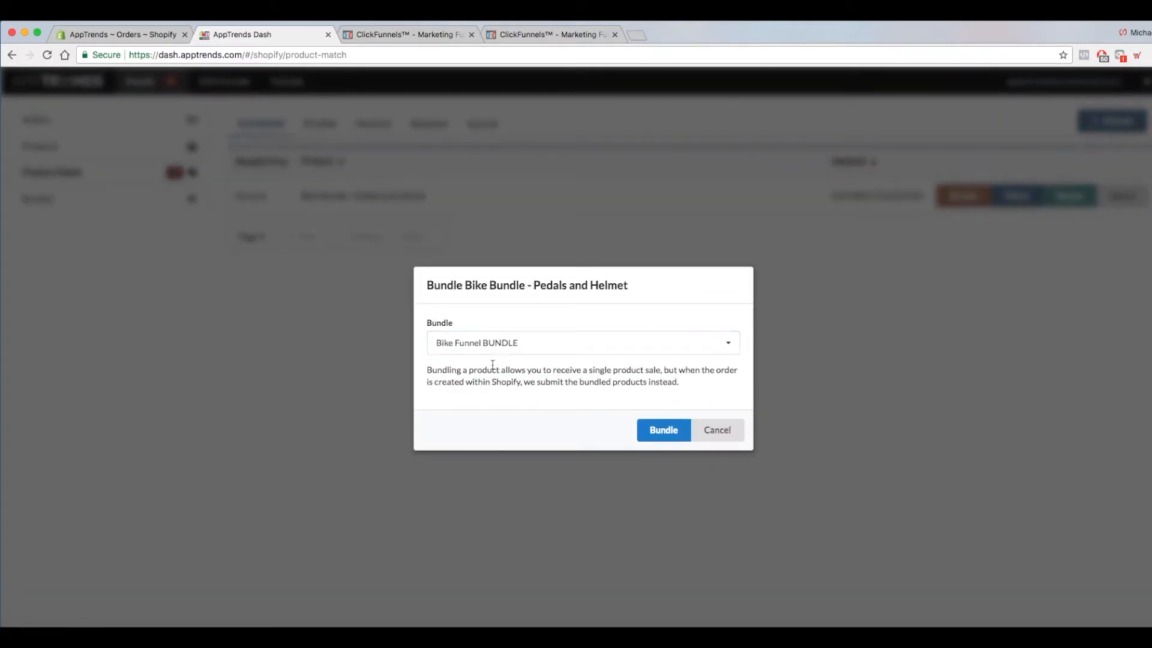
click(667, 431)
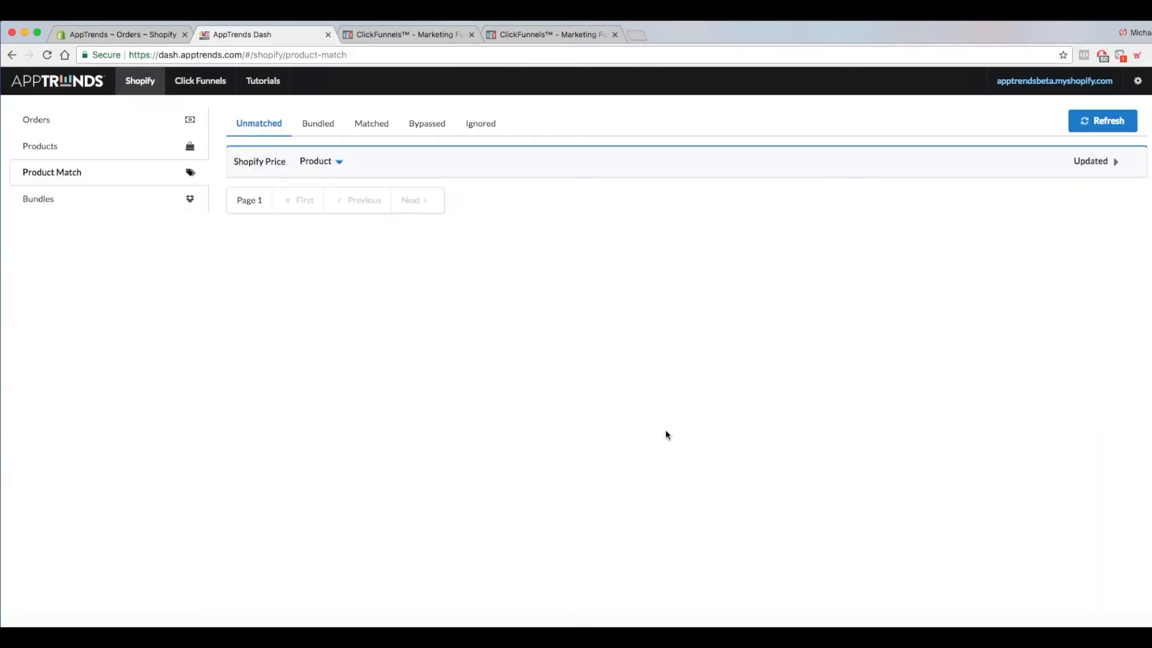
Step: Review the matched, bundled, bypassed and ignored product lists, as well as the list of all Shopify products
click(393, 125)
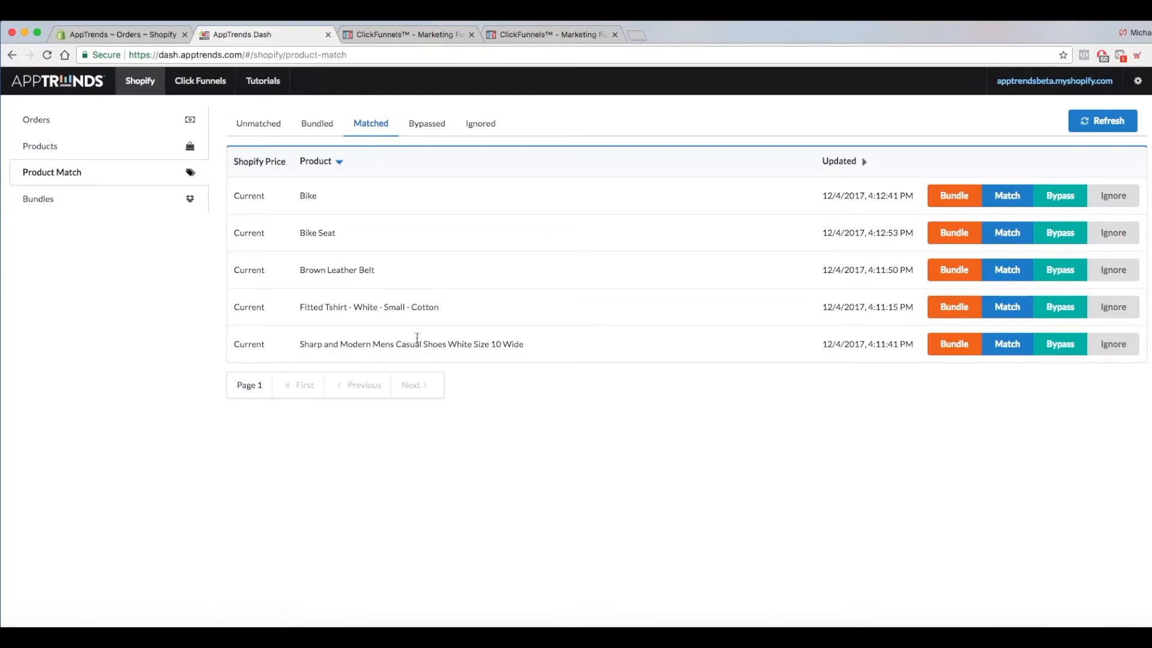
click(316, 131)
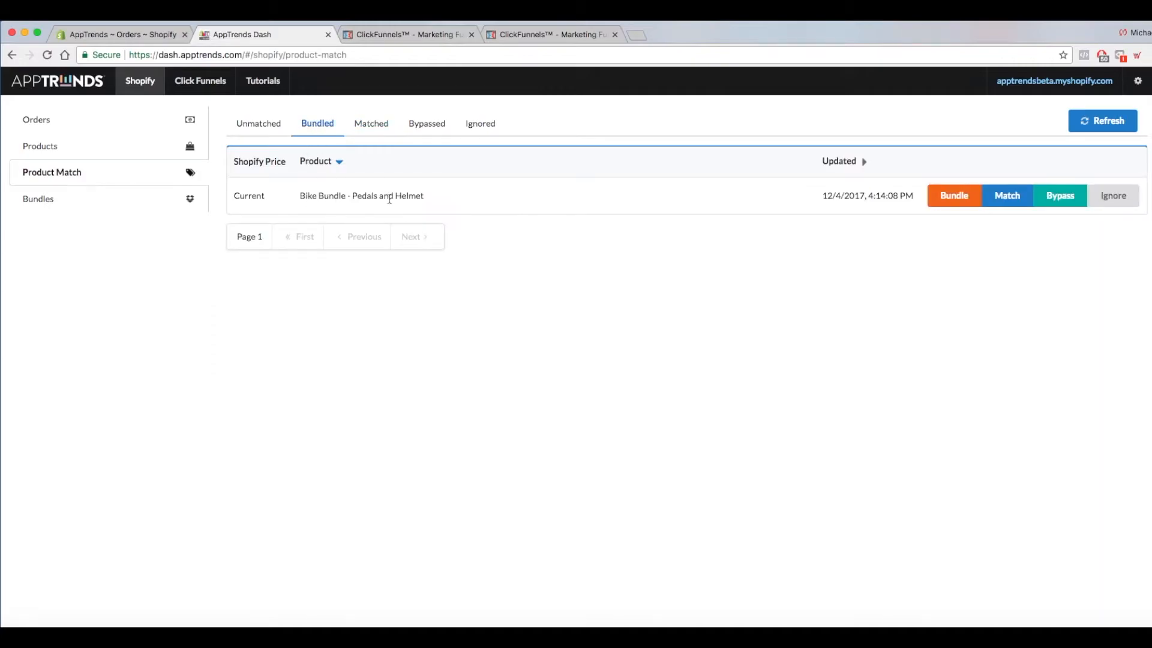
click(432, 129)
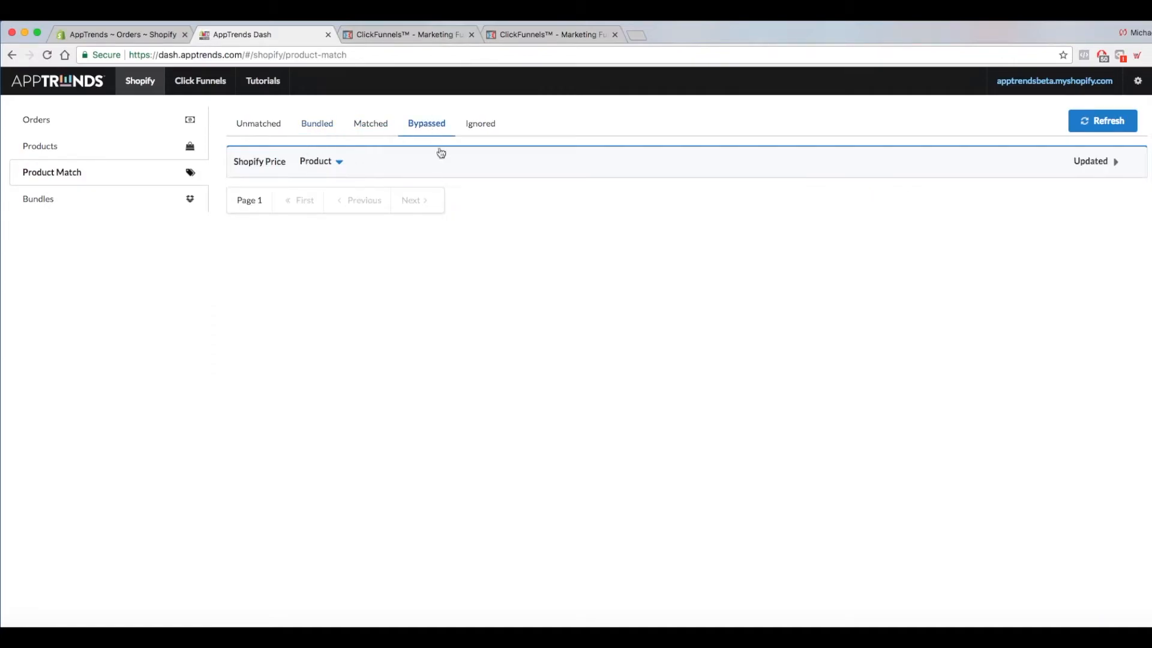
click(480, 123)
click(66, 146)
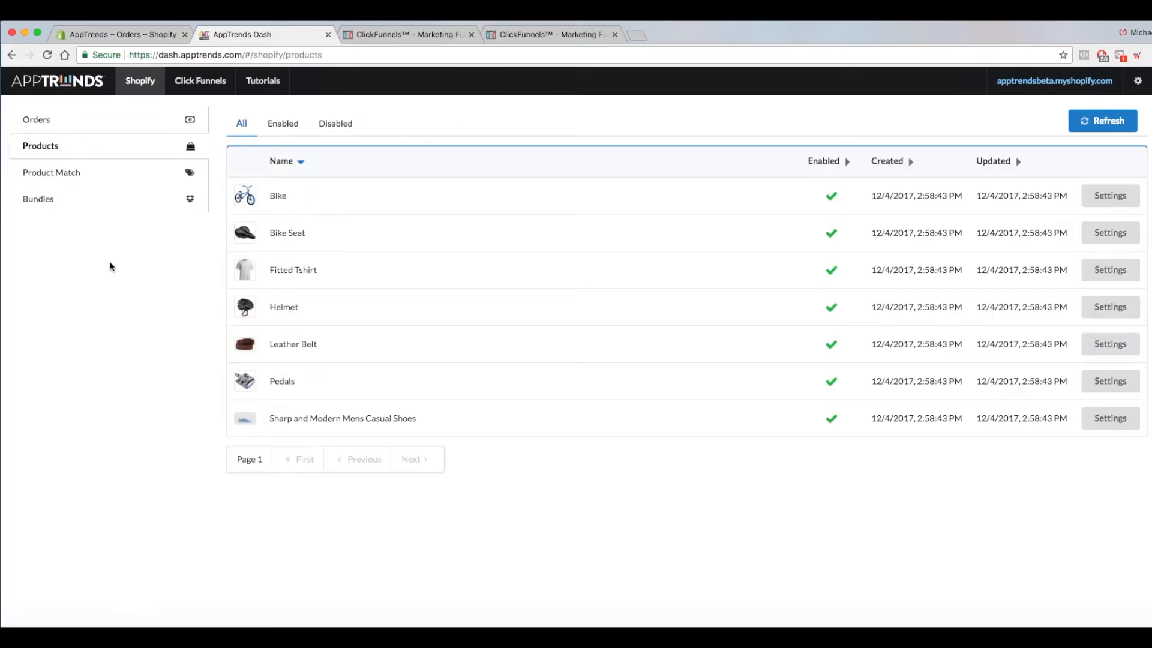
Step: Review the bypassed products in AppTrends, the OTO1 page of Test Funnel 2 and the Test Funnel in ClickFunnels, and the Shopify orders
click(65, 174)
click(421, 128)
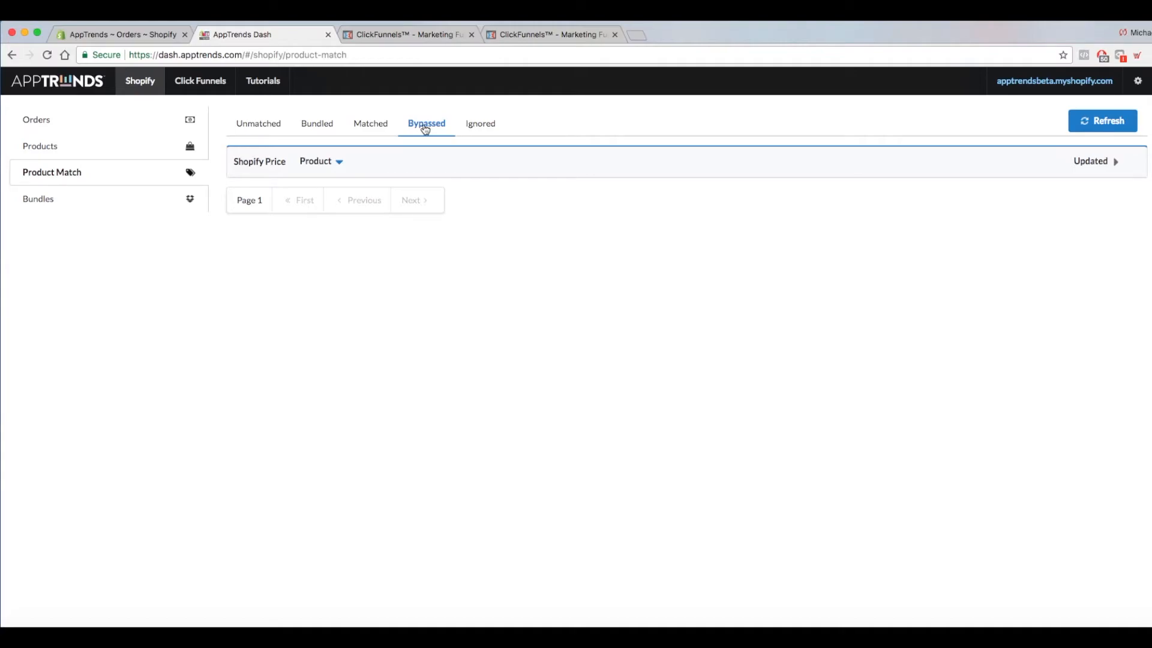
click(395, 36)
click(267, 361)
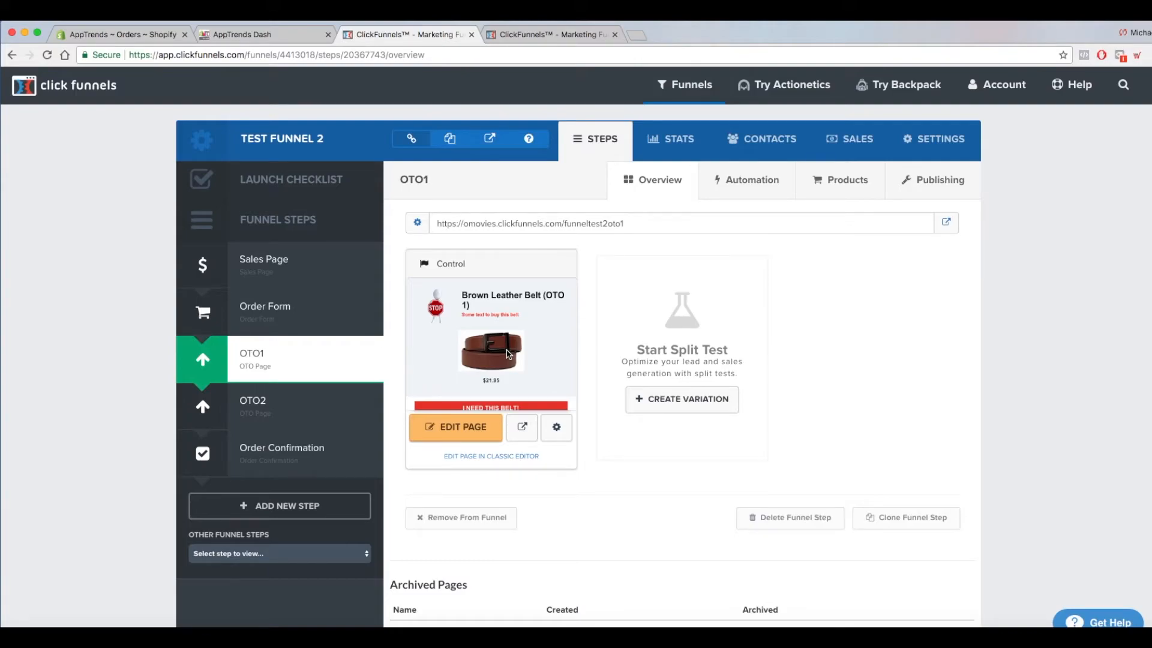
click(549, 35)
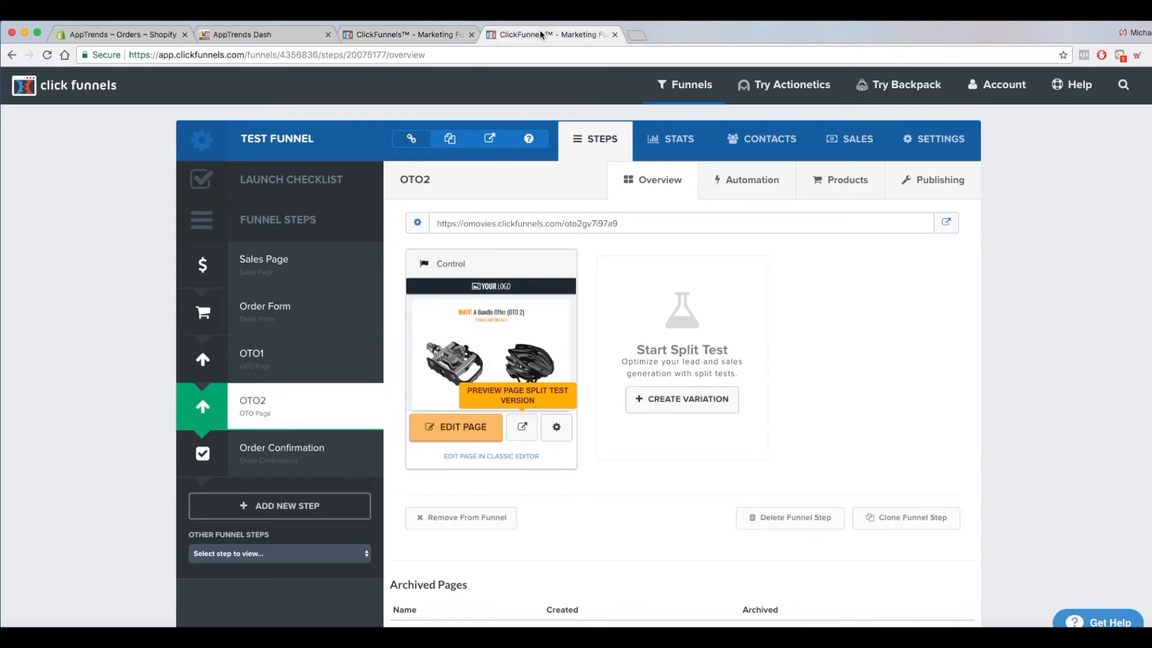
click(403, 34)
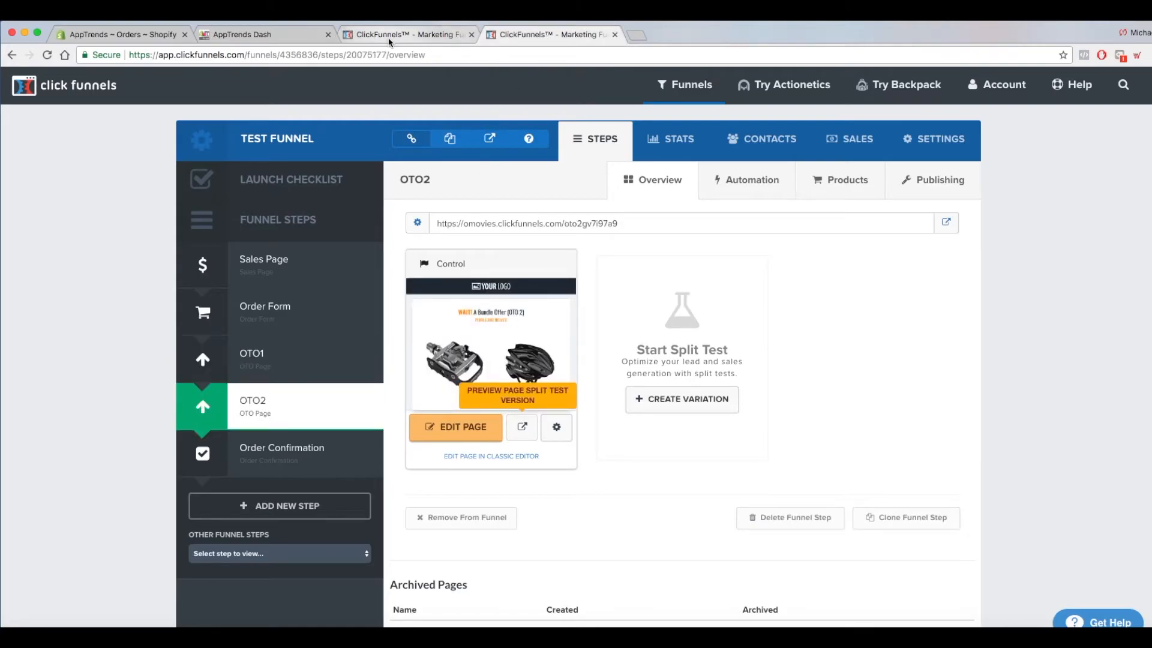
click(271, 35)
click(95, 35)
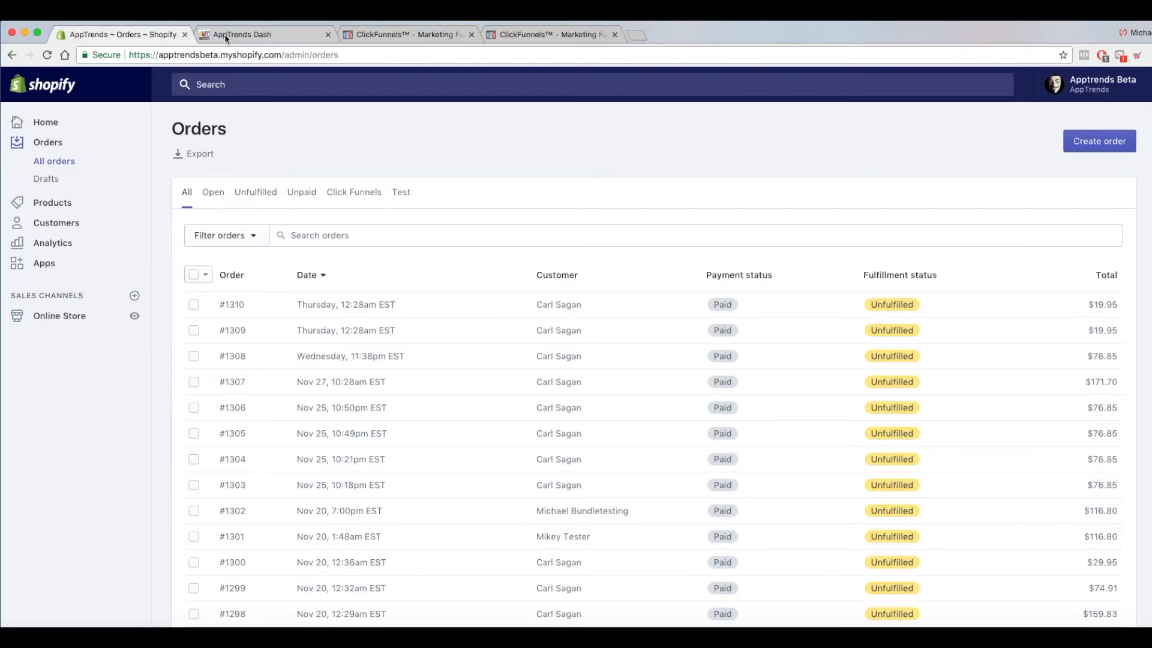
Step: Bypass the matched product Brown Leather Belt in AppTrends' product matching and save the change
click(270, 34)
click(331, 126)
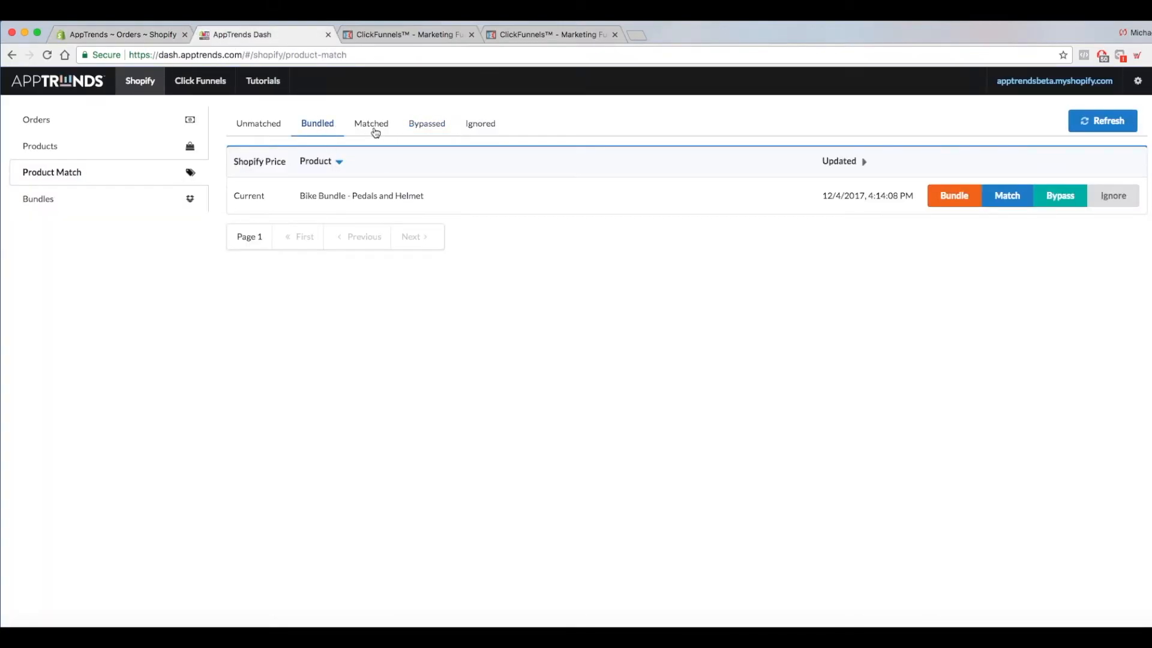
click(373, 126)
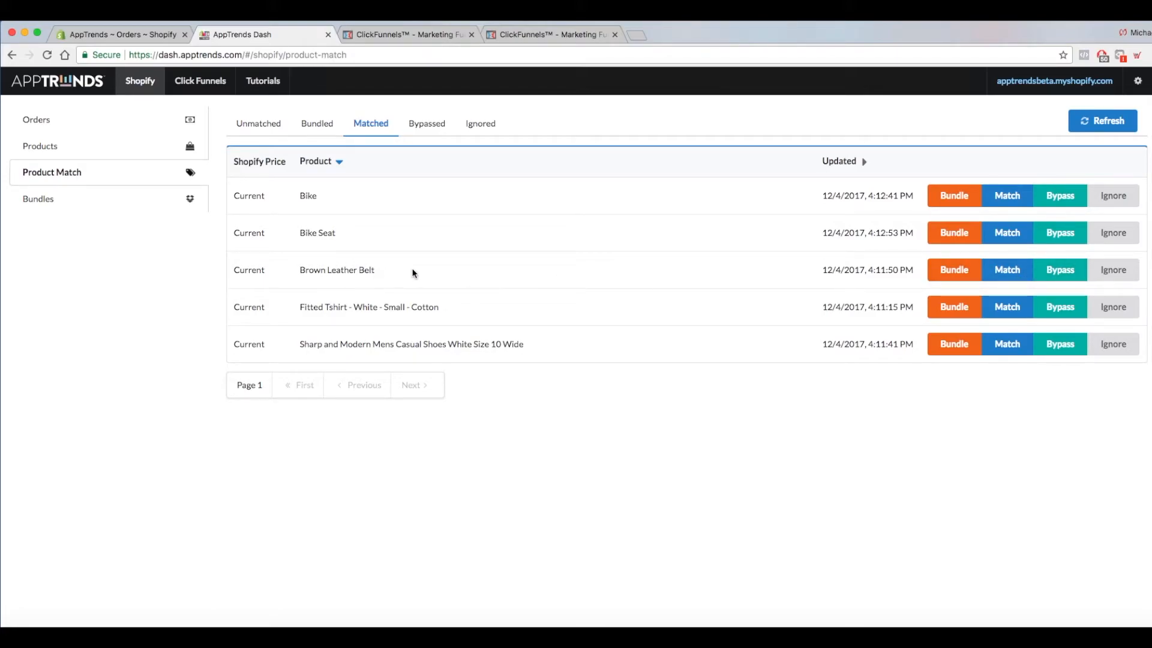
click(1070, 271)
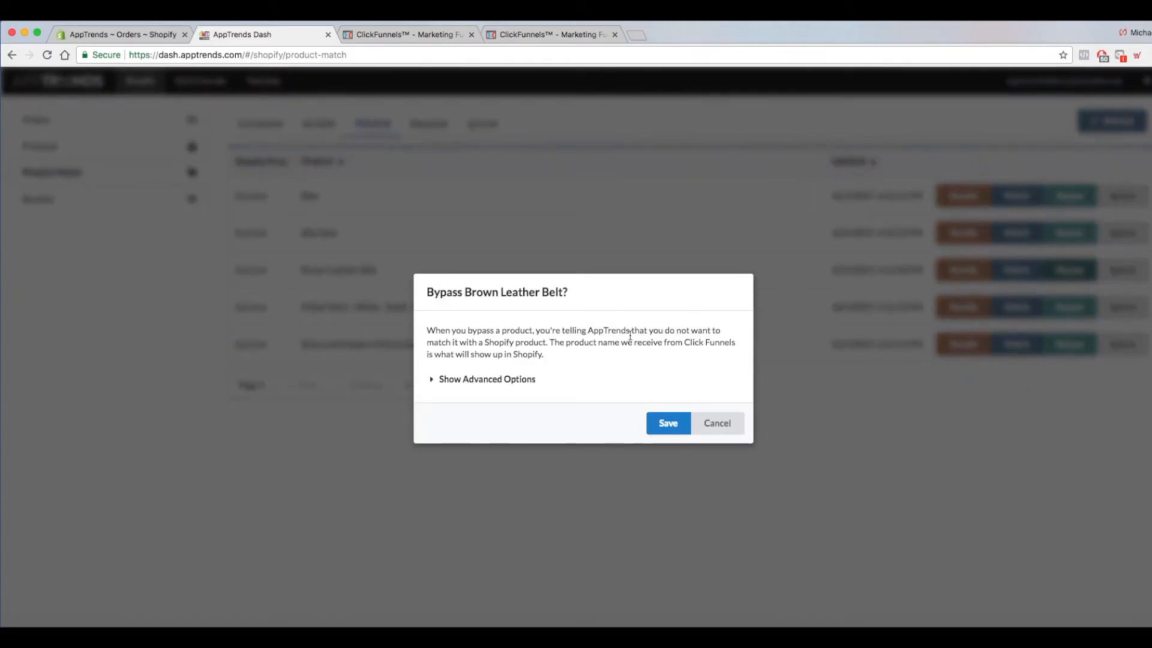
click(670, 423)
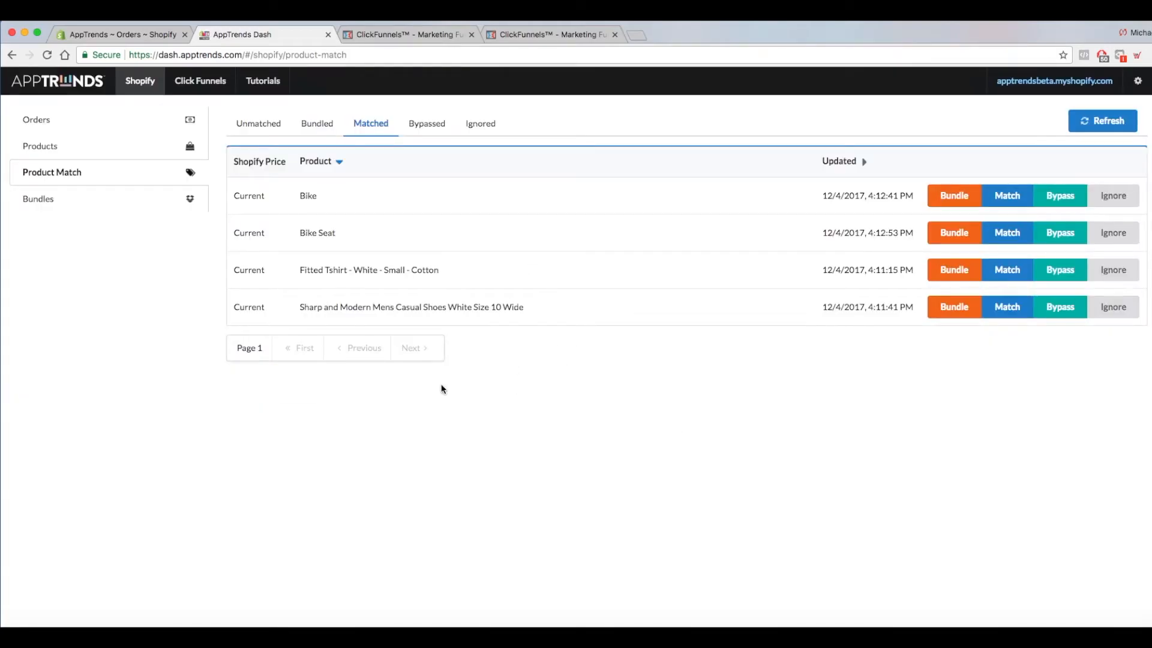
Step: Review the bypassed and ignored product lists, Test Funnel 2 in ClickFunnels, and the bundles list in AppTrends
click(438, 122)
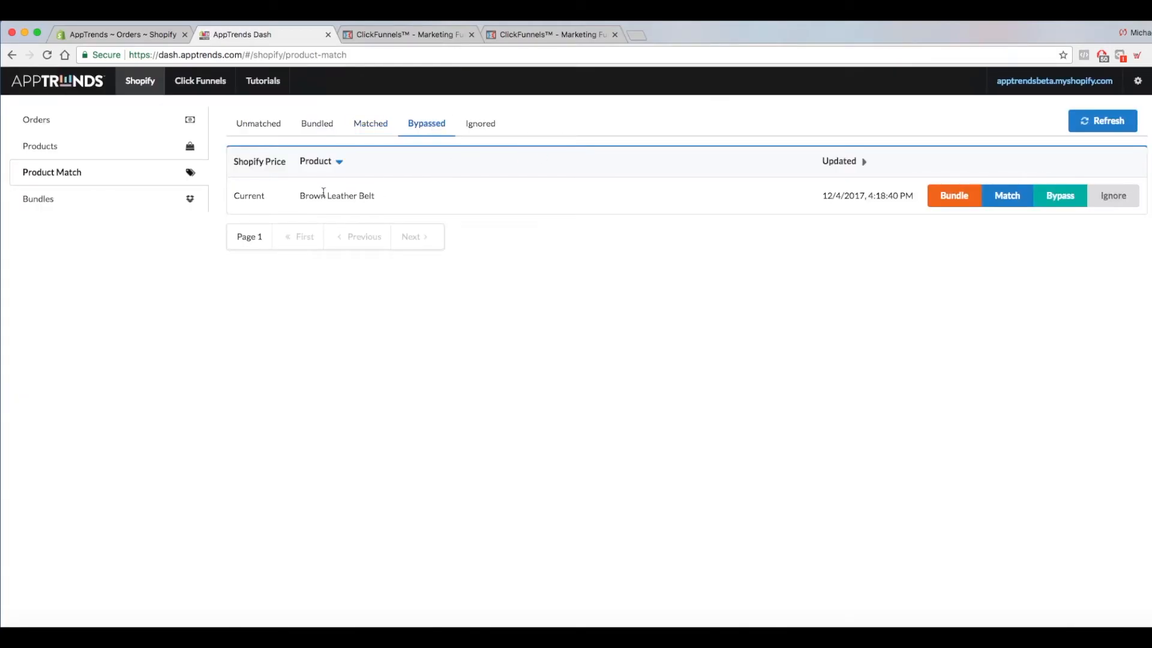
click(1096, 124)
click(497, 126)
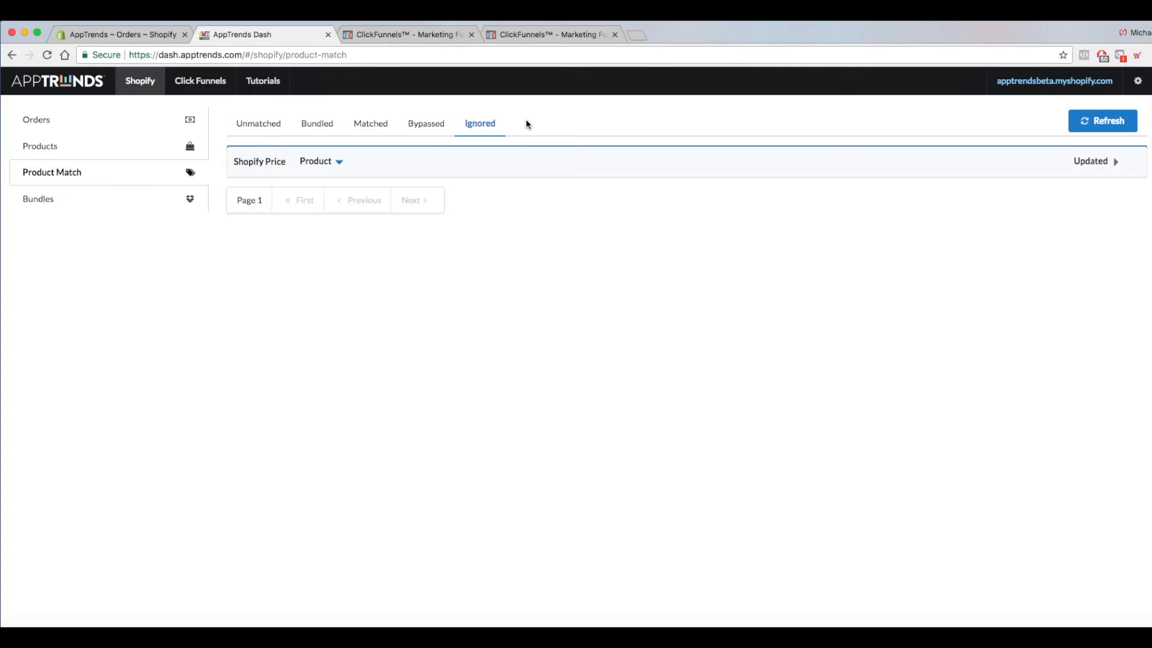
click(432, 35)
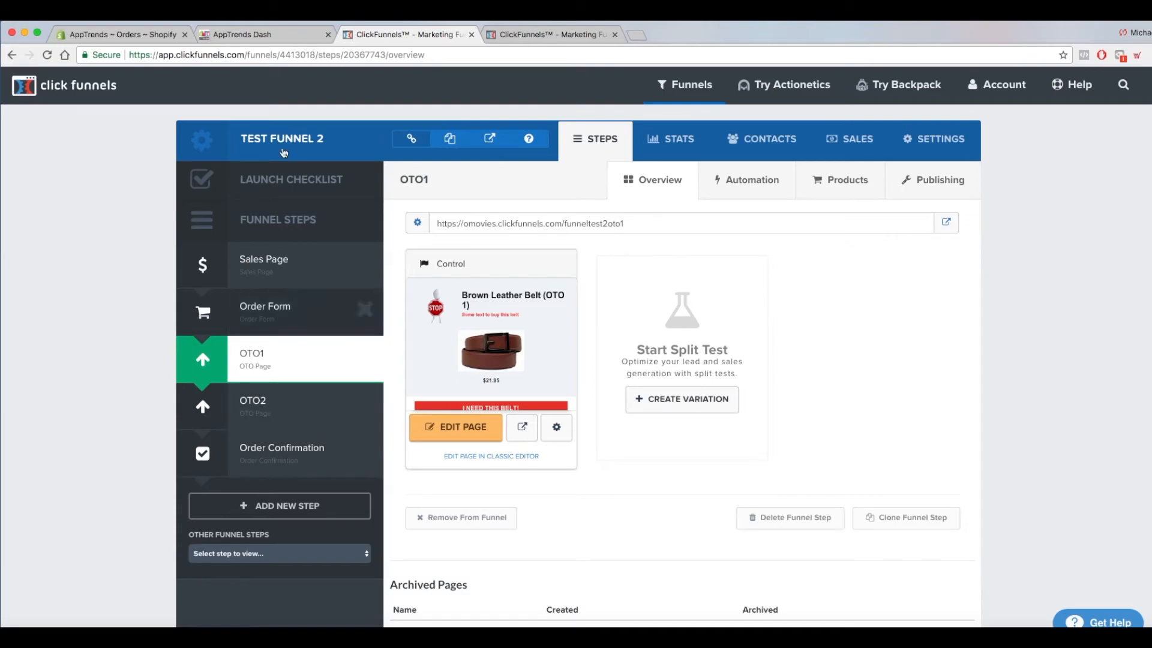
click(298, 35)
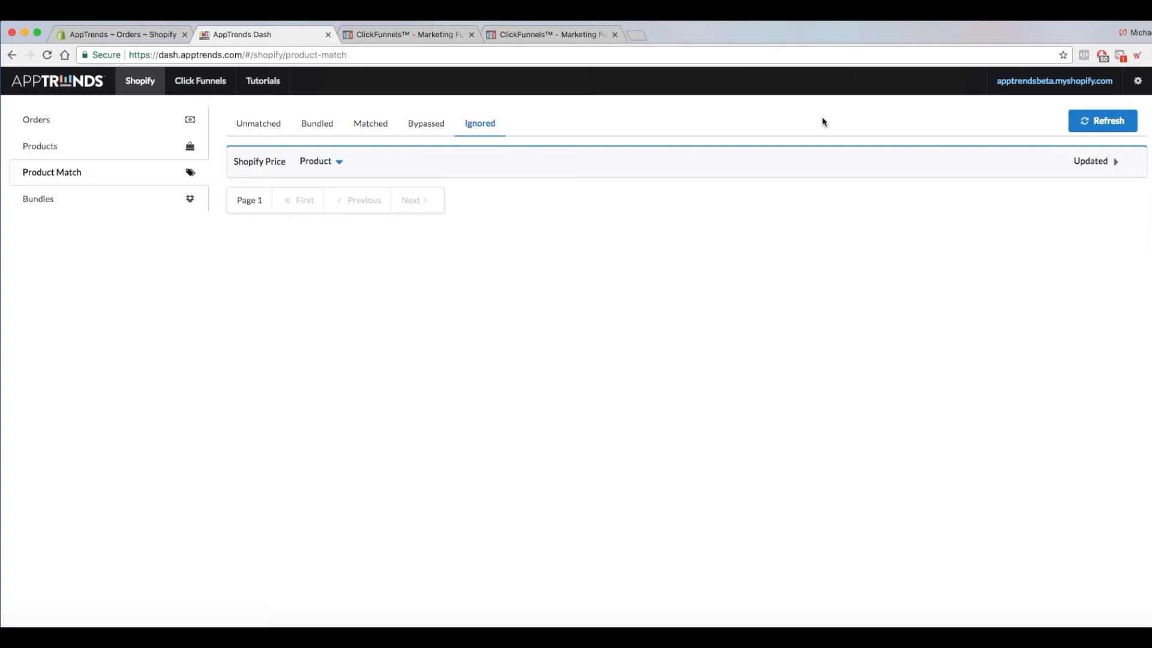
click(98, 197)
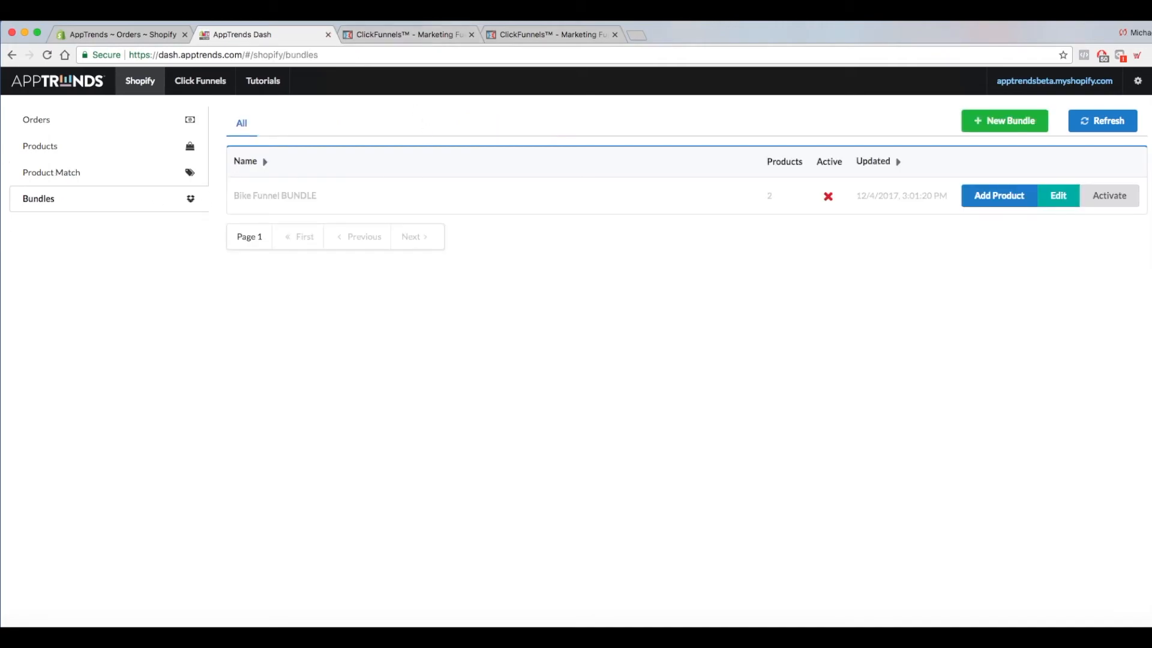
Step: Open the newest order in Shopify's orders list and examine its products, totals and shipping address
click(126, 36)
click(48, 142)
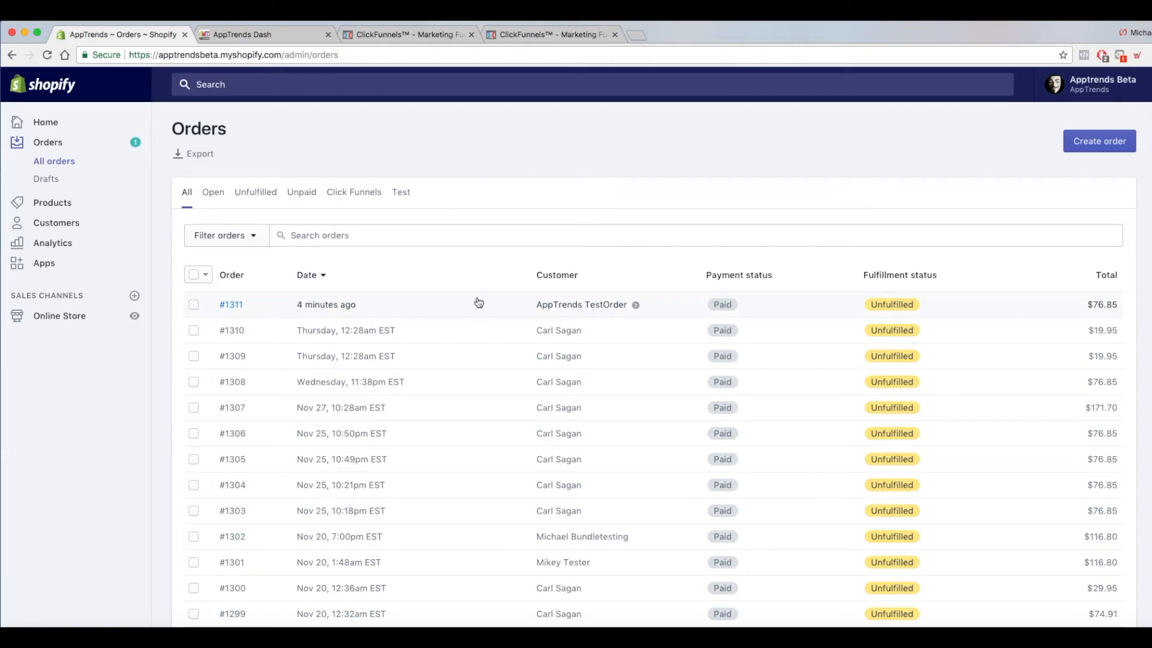
click(337, 311)
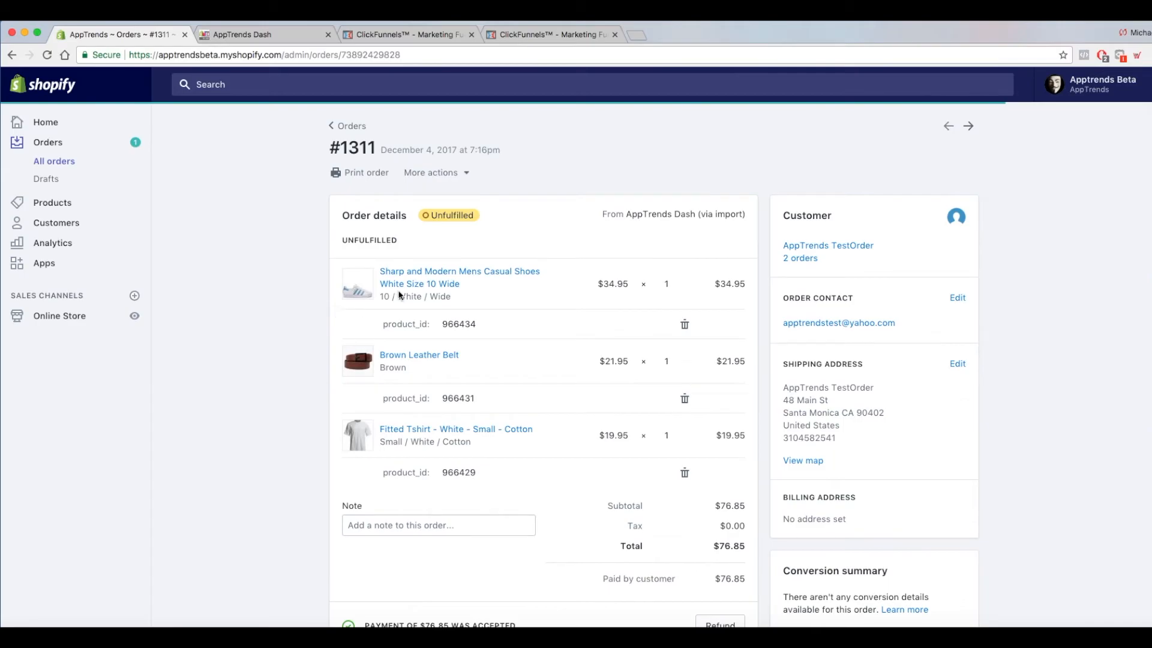
scroll(279, 265, down, 3)
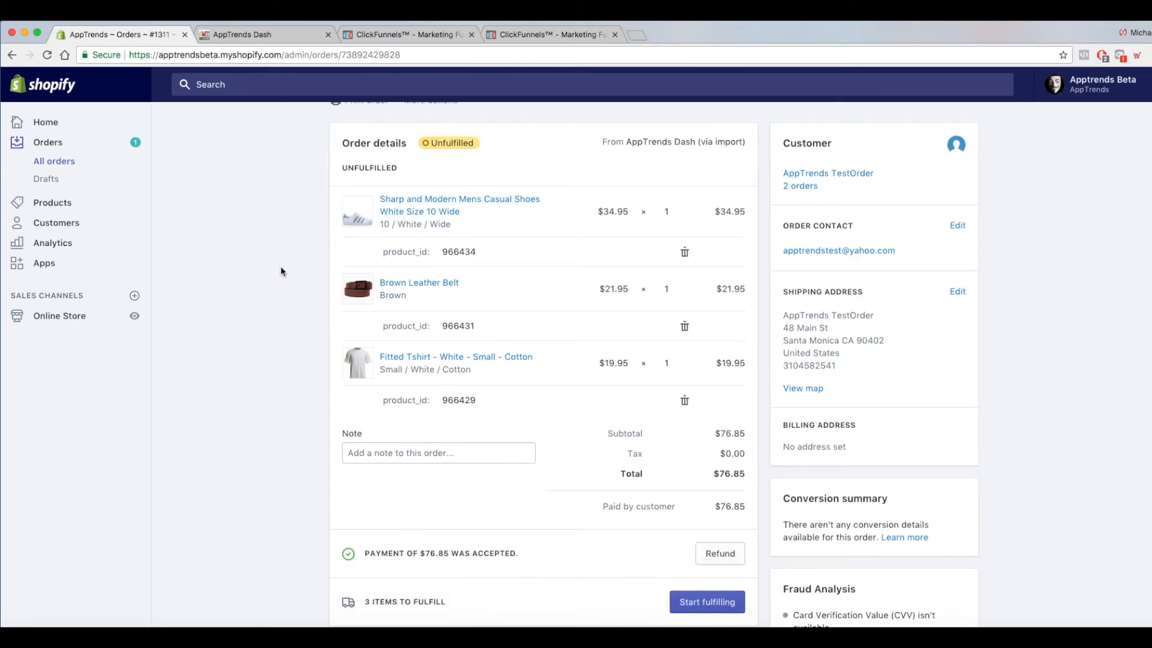
scroll(281, 270, up, 3)
scroll(281, 271, down, 3)
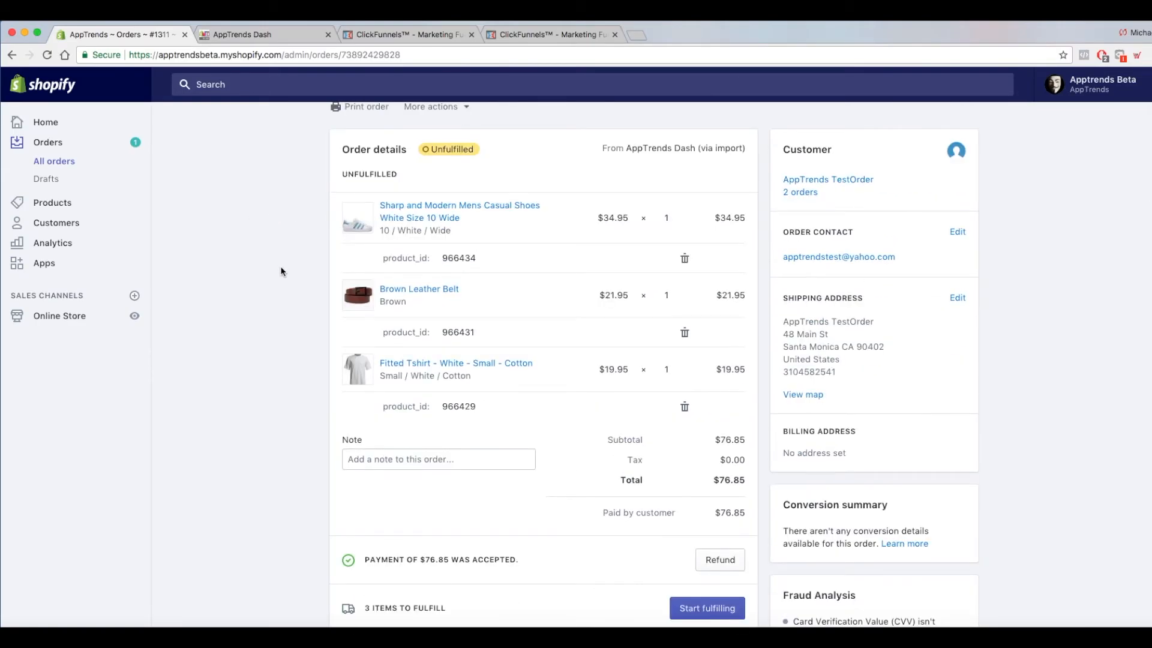
drag(781, 303, 874, 359)
scroll(923, 362, up, 1)
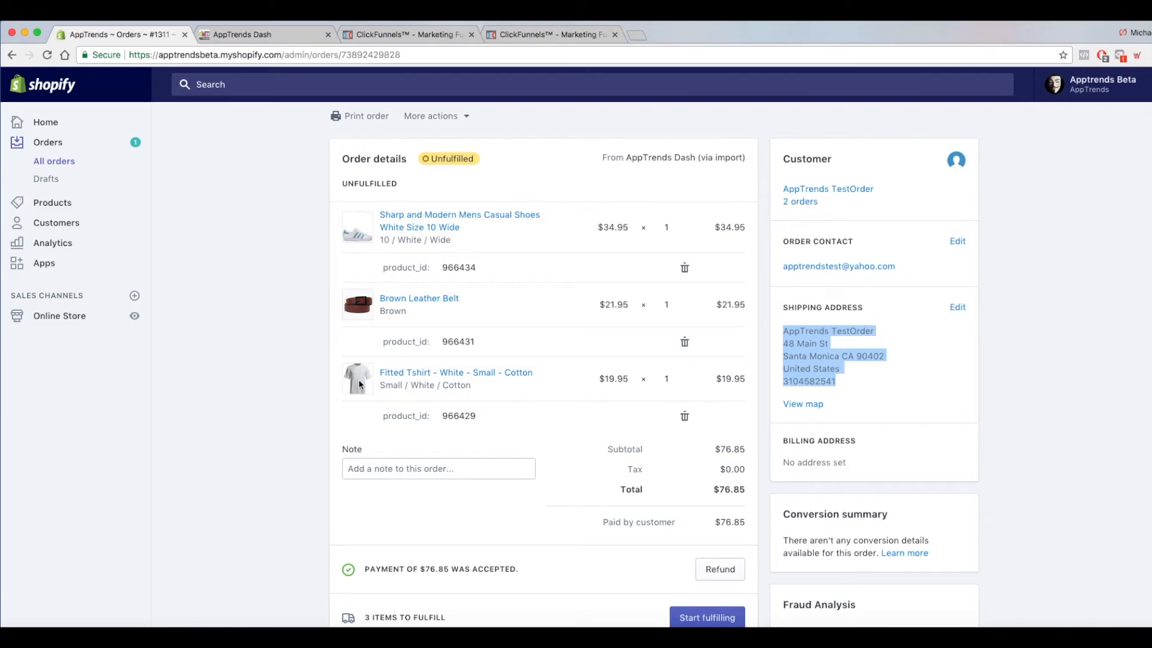
Step: Compare the Shopify test order's items and payment details with the Sales Page of Test Funnel 2 in ClickFunnels
click(445, 34)
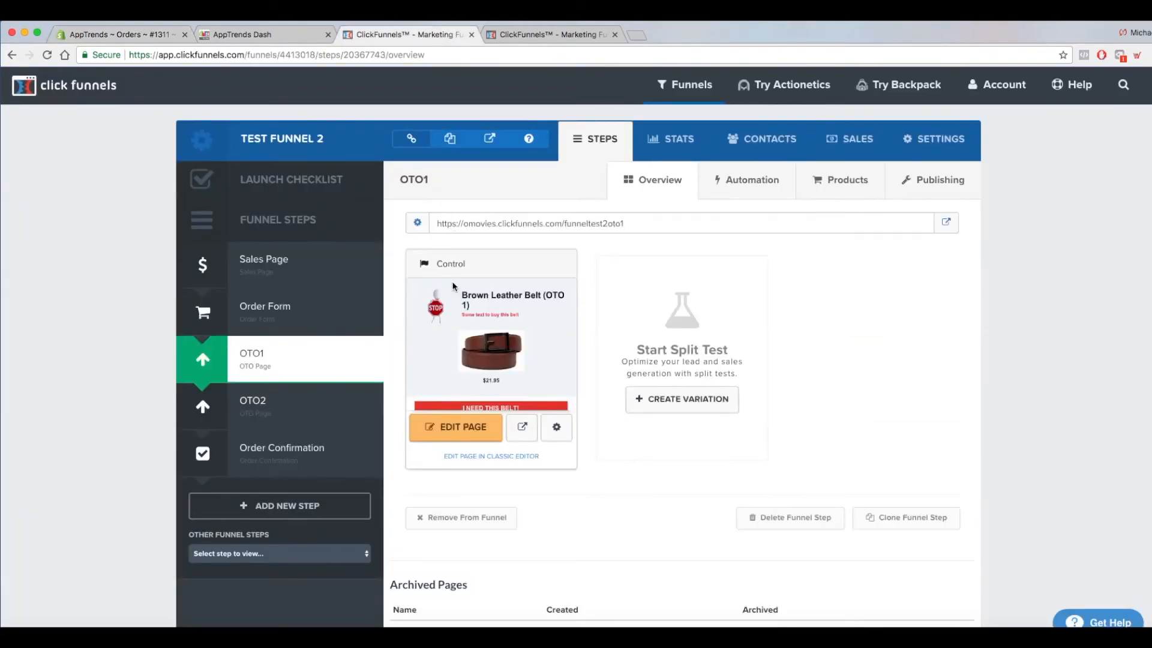
click(282, 273)
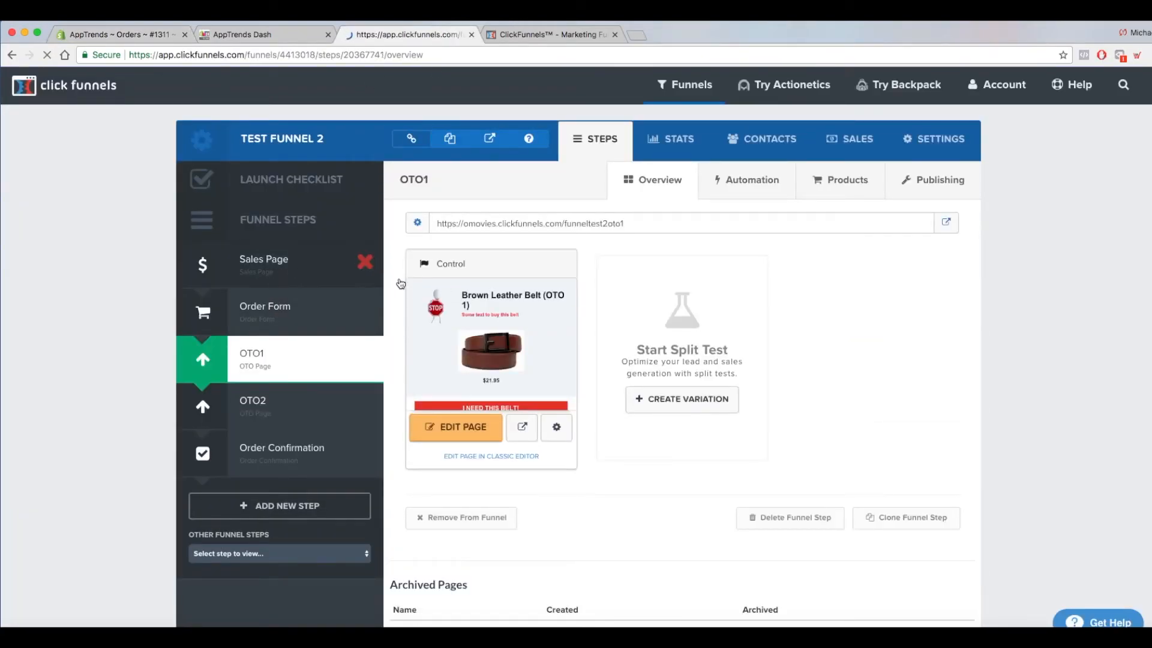
click(135, 35)
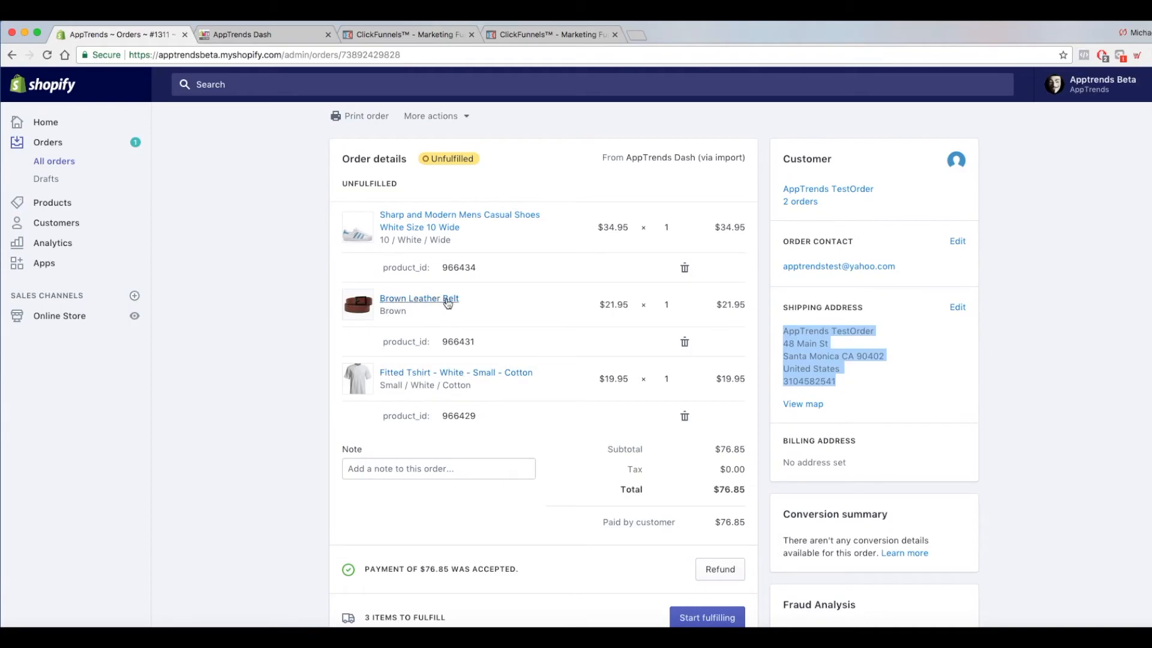
scroll(585, 402, down, 4)
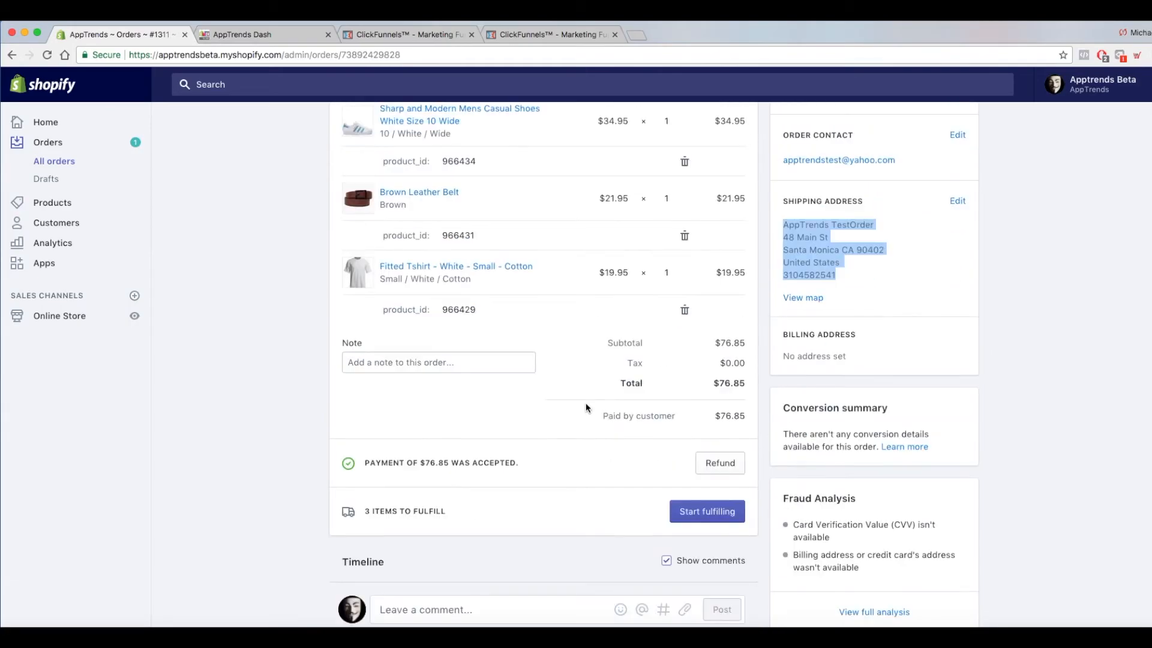
scroll(586, 406, up, 3)
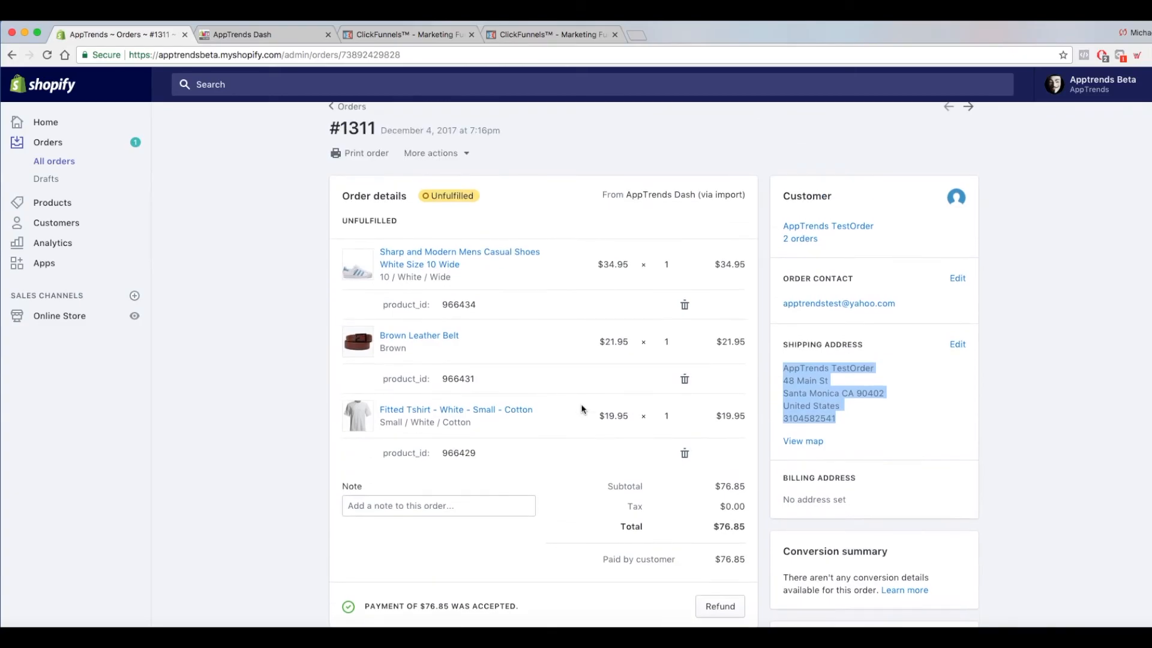
scroll(581, 410, up, 1)
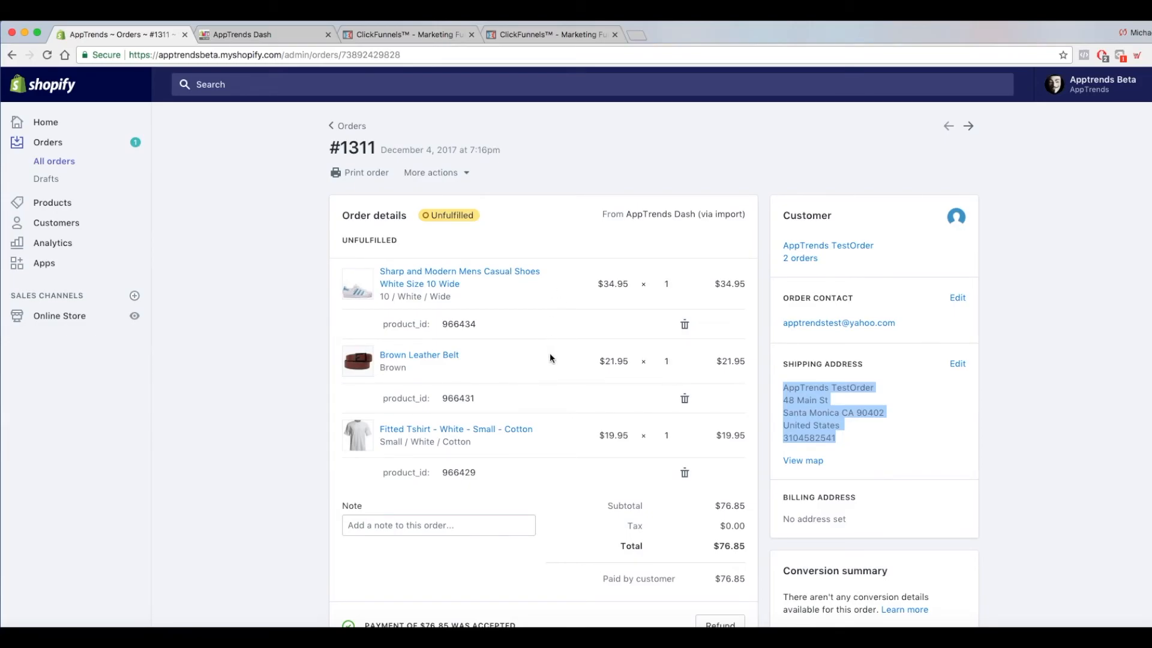
scroll(550, 354, down, 3)
scroll(560, 362, up, 1)
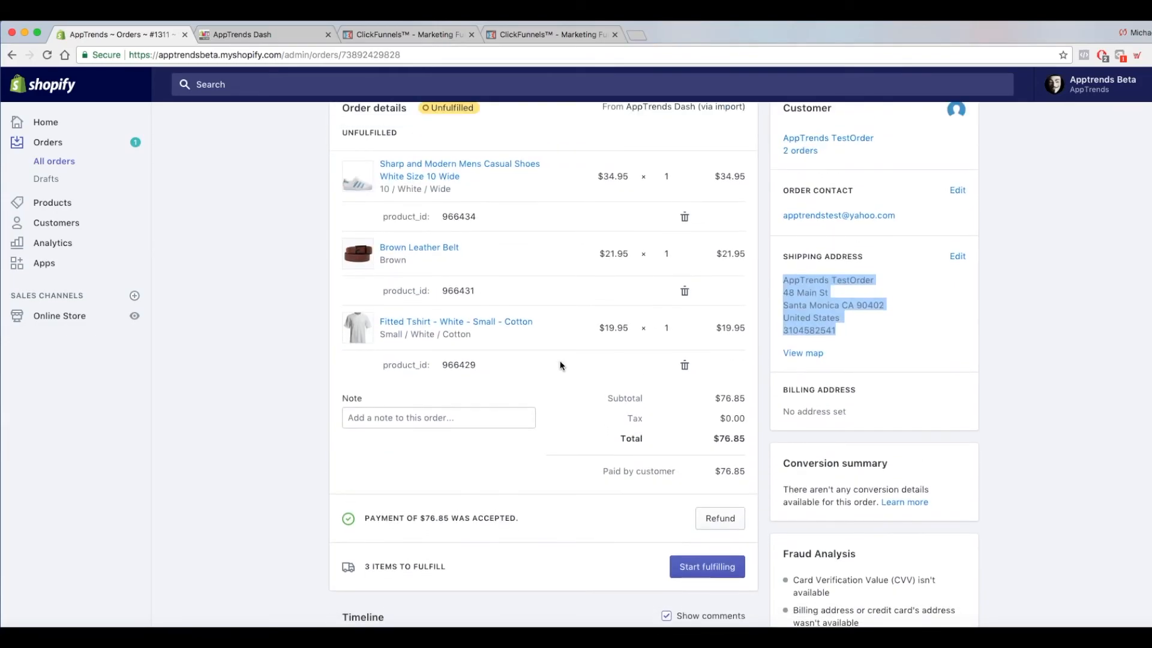
Step: Check the Shopify orders list for new orders and the active status of Bike Funnel BUNDLE in AppTrends
click(52, 144)
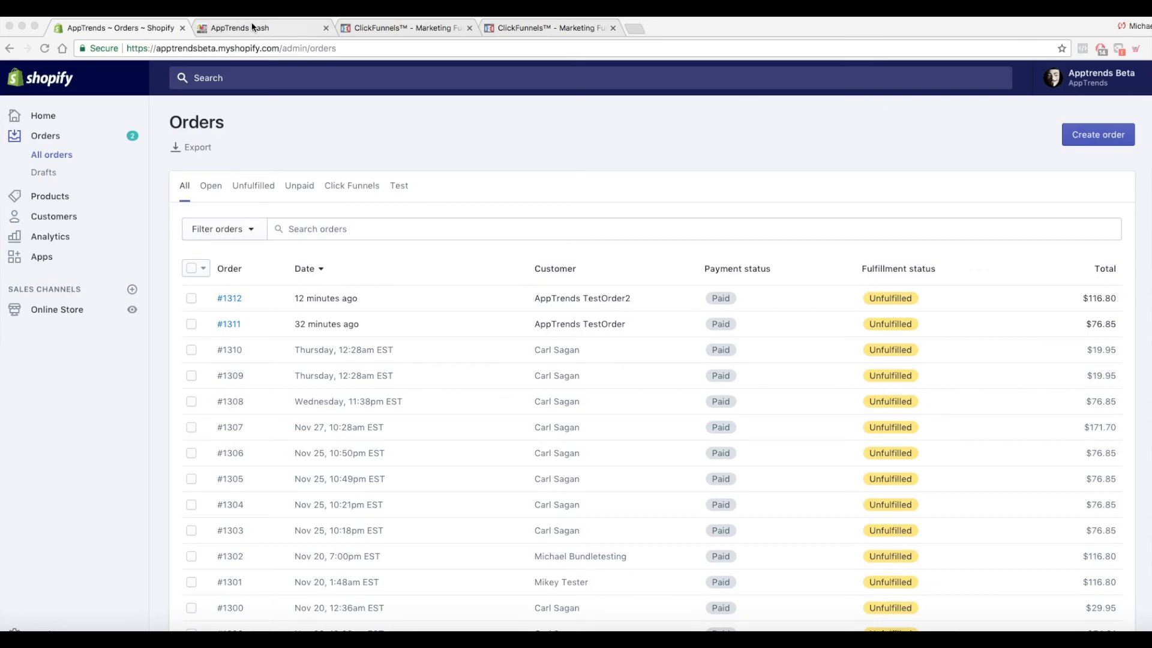
click(286, 28)
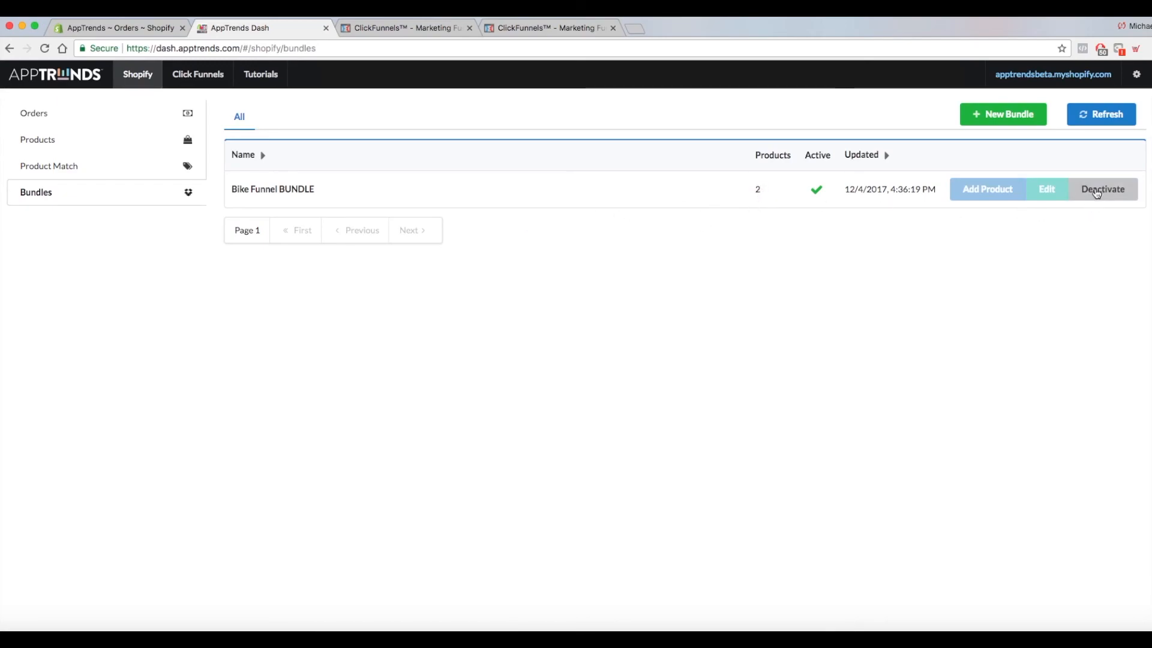
click(142, 27)
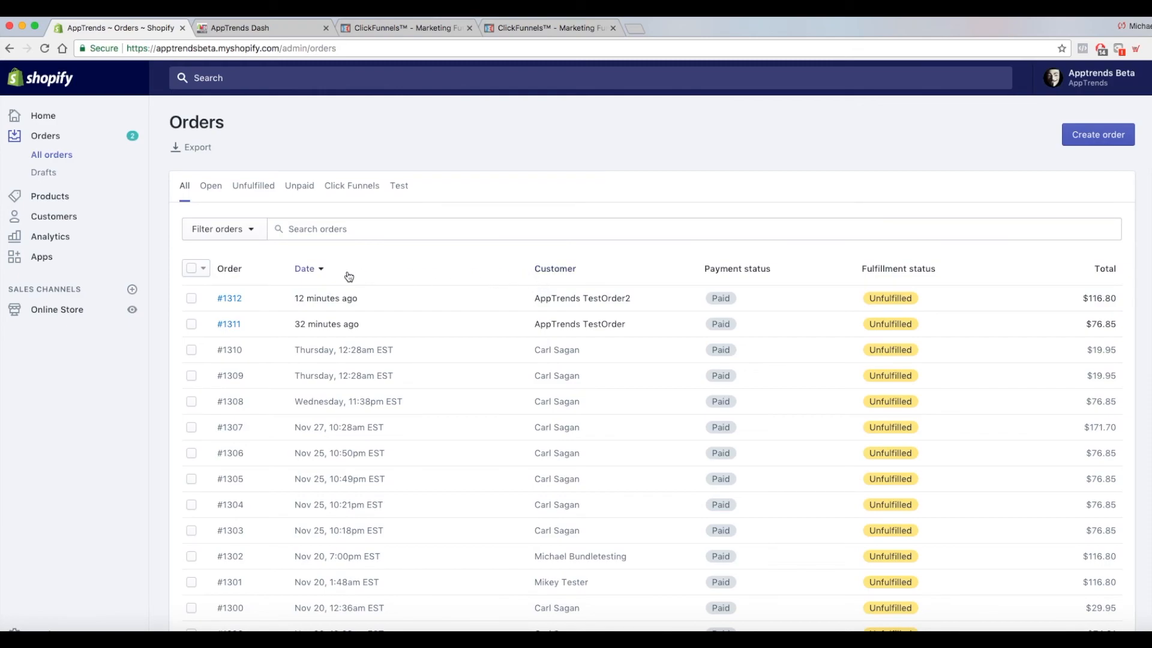
Step: Review the products offered on the OTO2, OTO1 and Sales Page steps of the Test Funnel in ClickFunnels
click(445, 27)
click(523, 27)
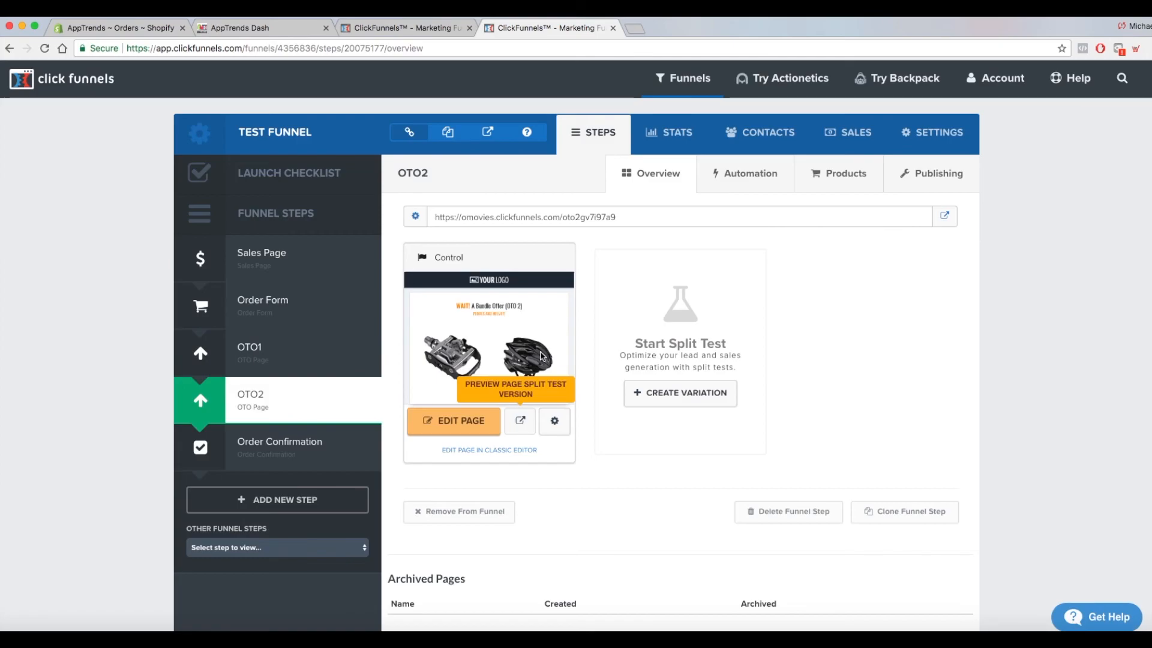
click(268, 346)
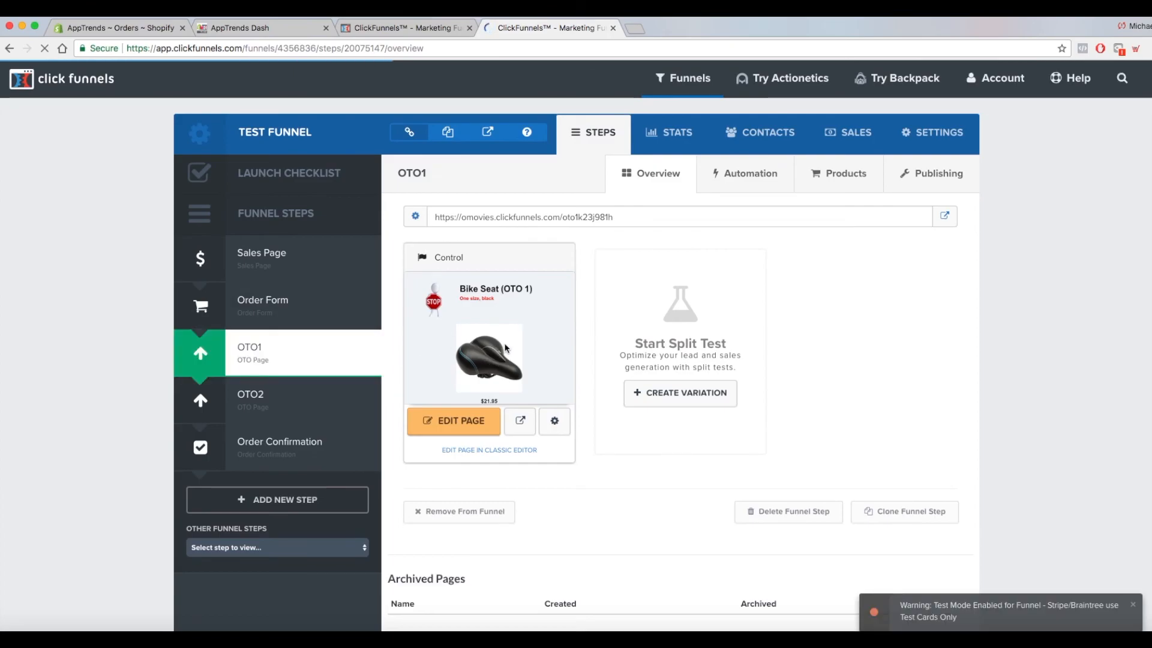
click(330, 264)
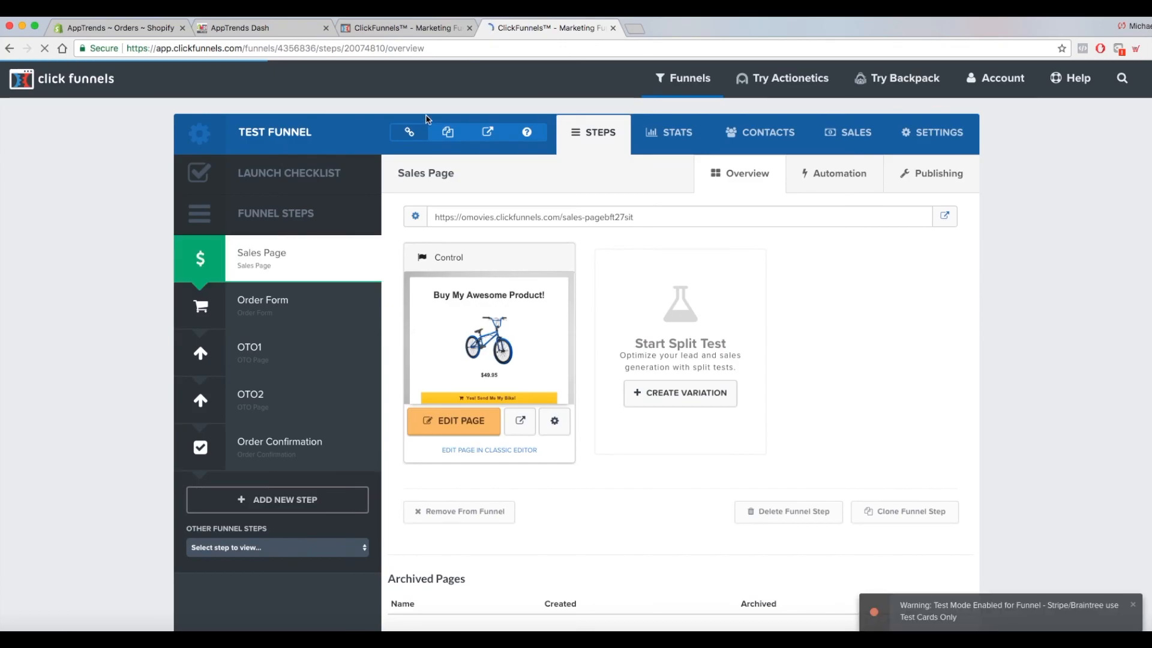
Step: Open the newest test order in Shopify and examine its bundled and individually matched bike products
click(243, 28)
click(120, 27)
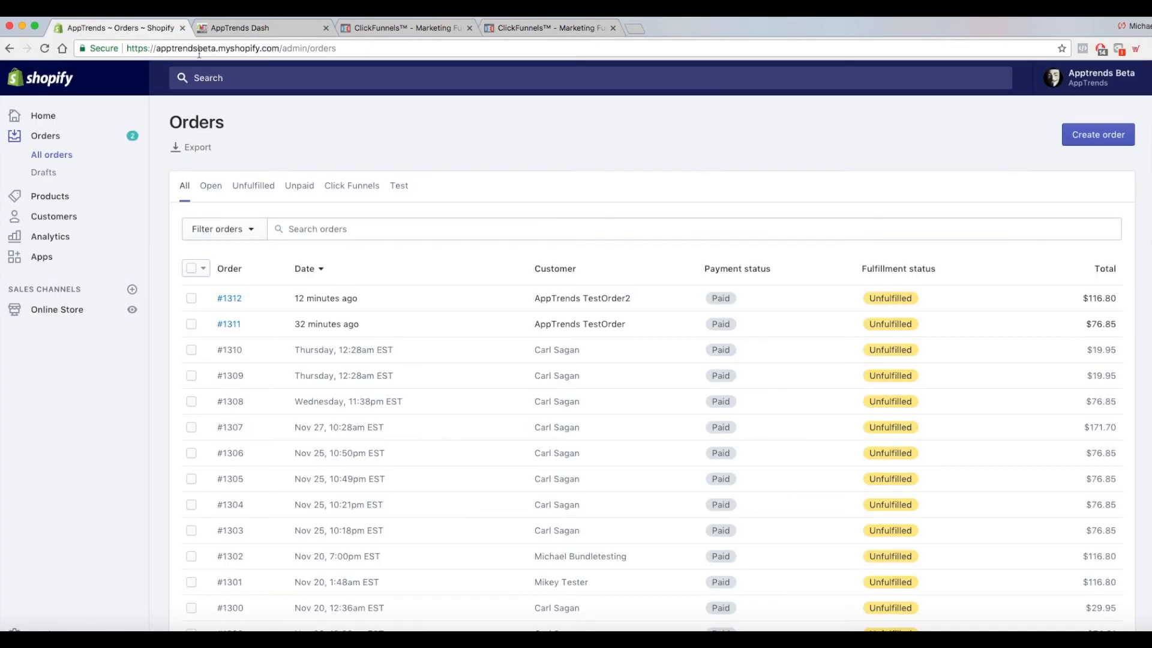
click(327, 298)
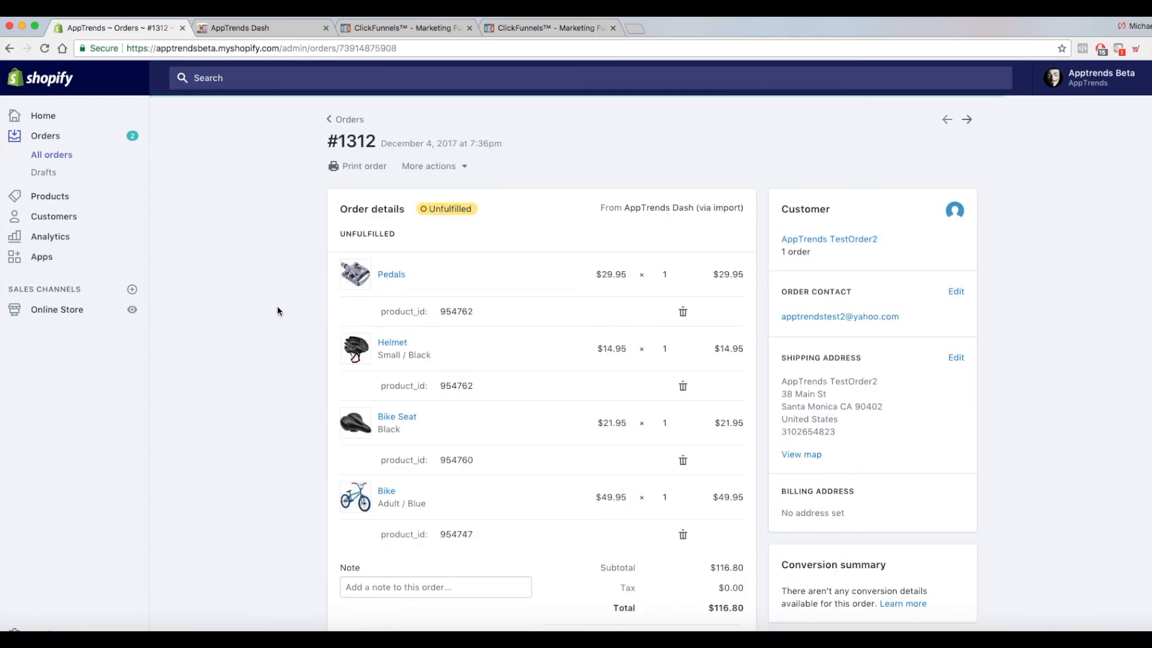
scroll(303, 427, down, 1)
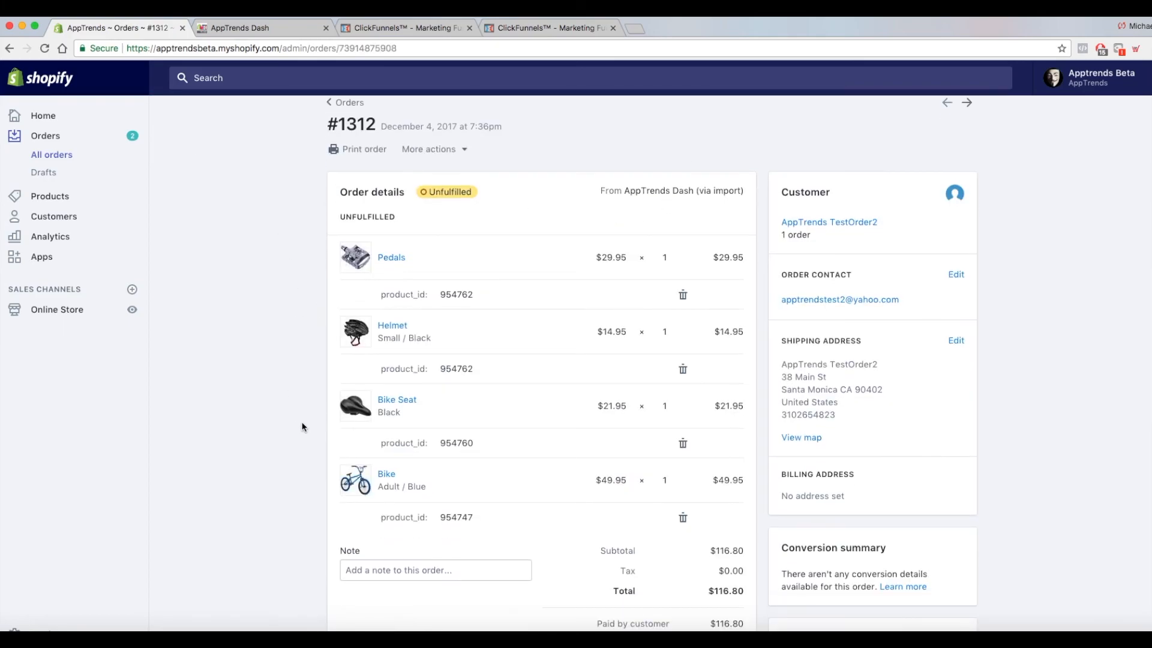